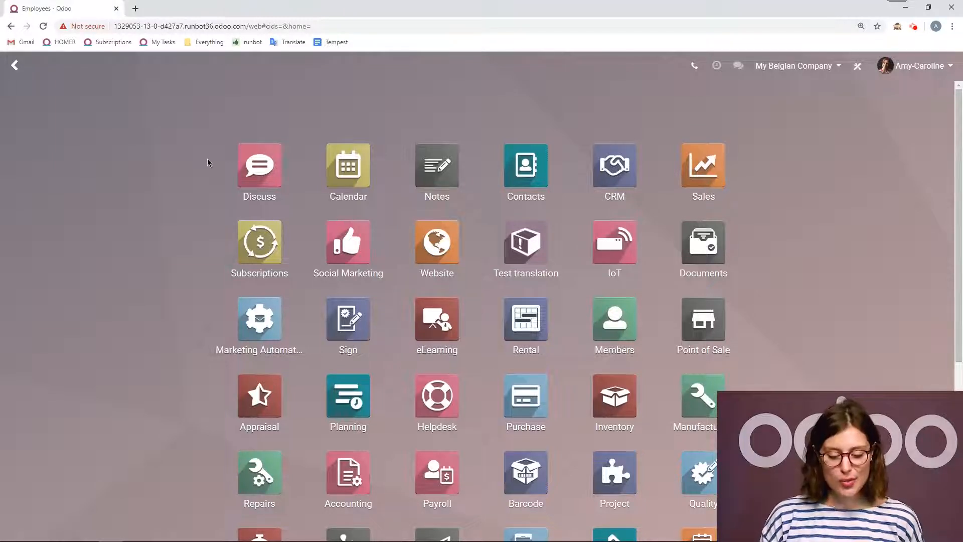
# In Payroll, open the running contract of the employee who is Chief Executive Officer and make it editable.
pyautogui.click(430, 481)
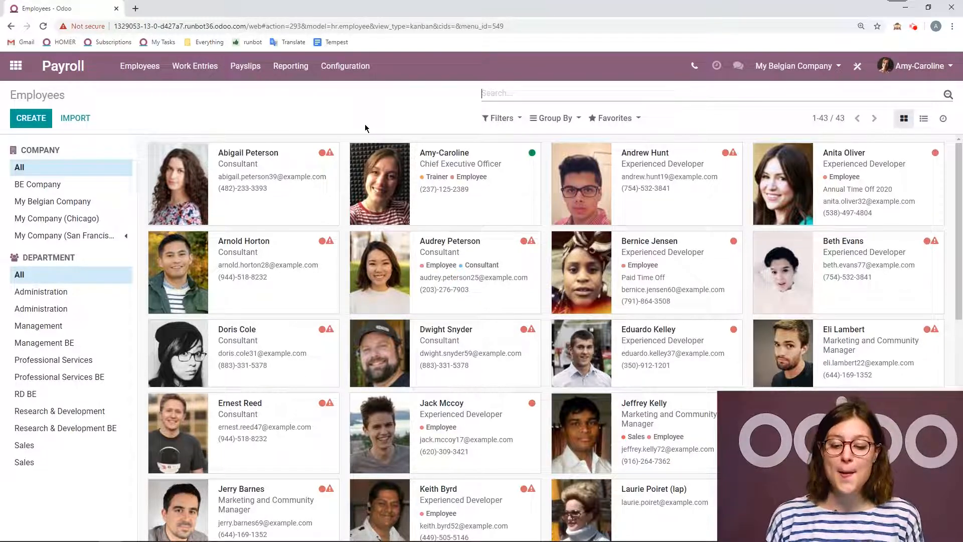
pyautogui.click(435, 172)
pyautogui.click(210, 182)
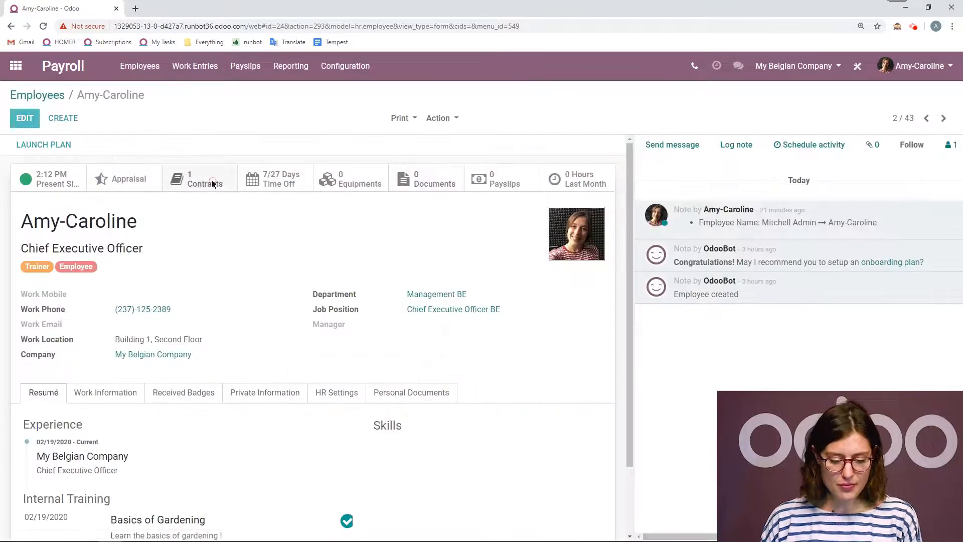
pyautogui.click(218, 193)
pyautogui.scroll(-1, 495, 247)
pyautogui.scroll(1, 495, 247)
pyautogui.click(15, 123)
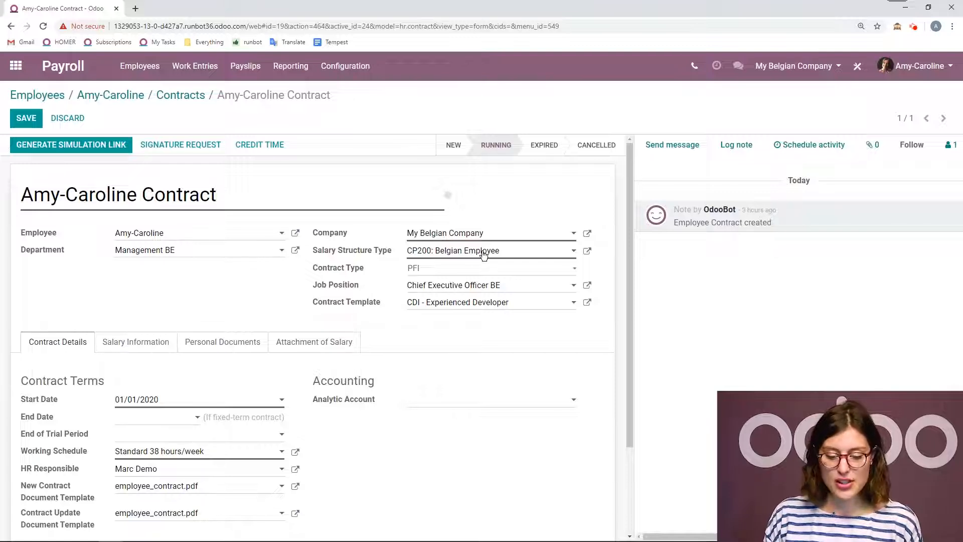
# Review the contract's available salary structure types, its contract terms and its salary information.
pyautogui.click(560, 262)
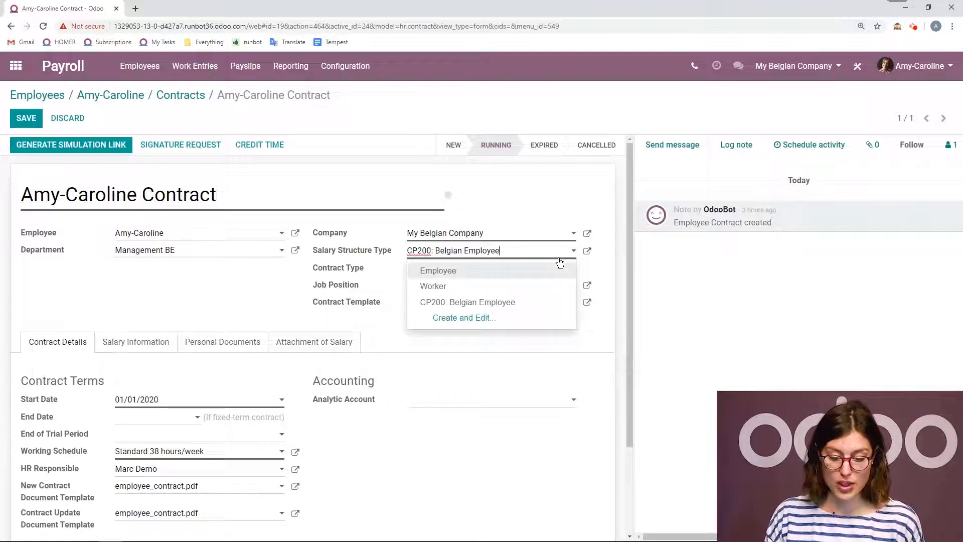
pyautogui.click(178, 284)
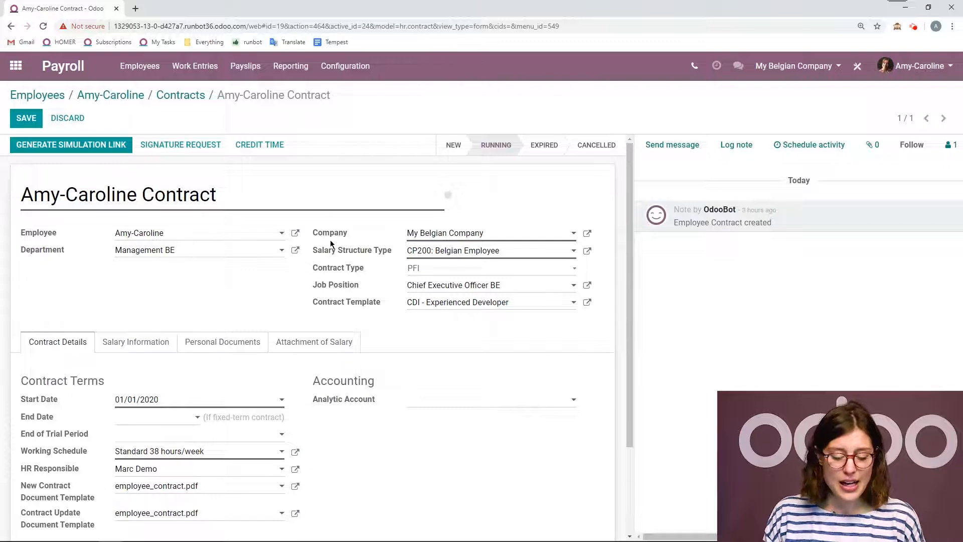
pyautogui.scroll(-2, 330, 236)
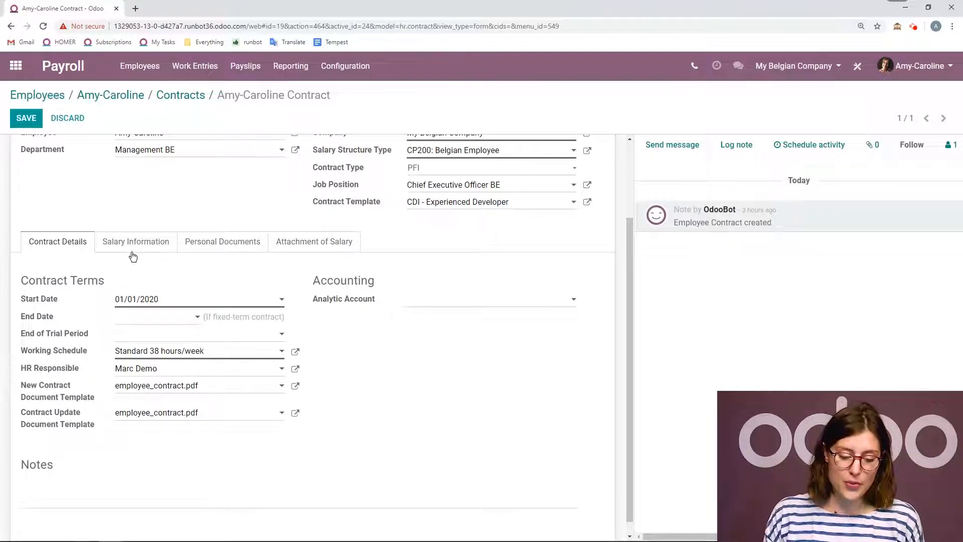
pyautogui.click(133, 252)
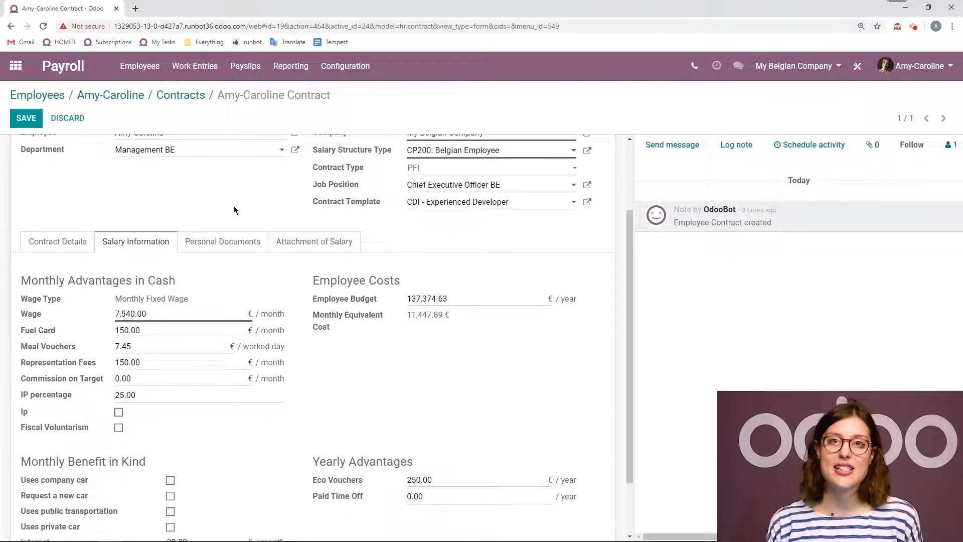
pyautogui.scroll(-1, 232, 198)
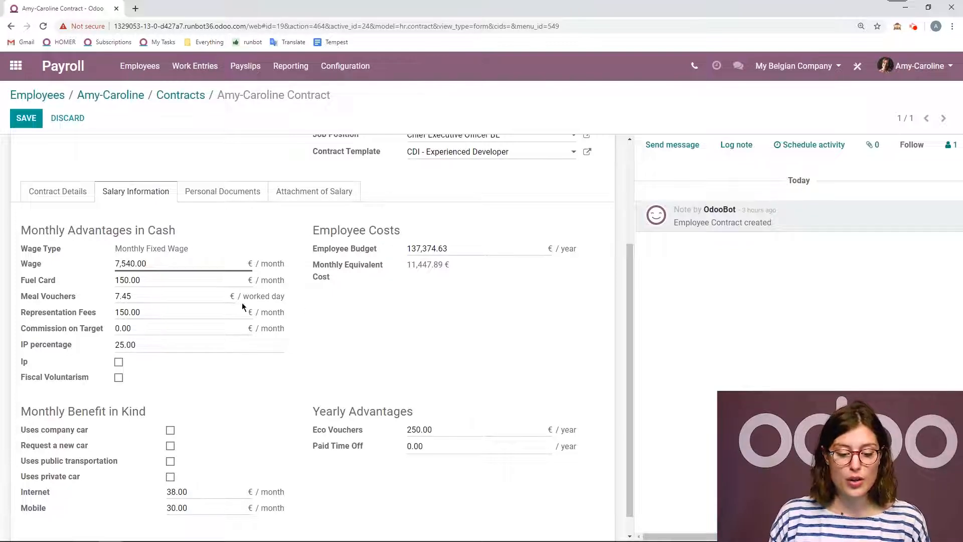
pyautogui.scroll(-1, 217, 306)
pyautogui.scroll(-1, 217, 307)
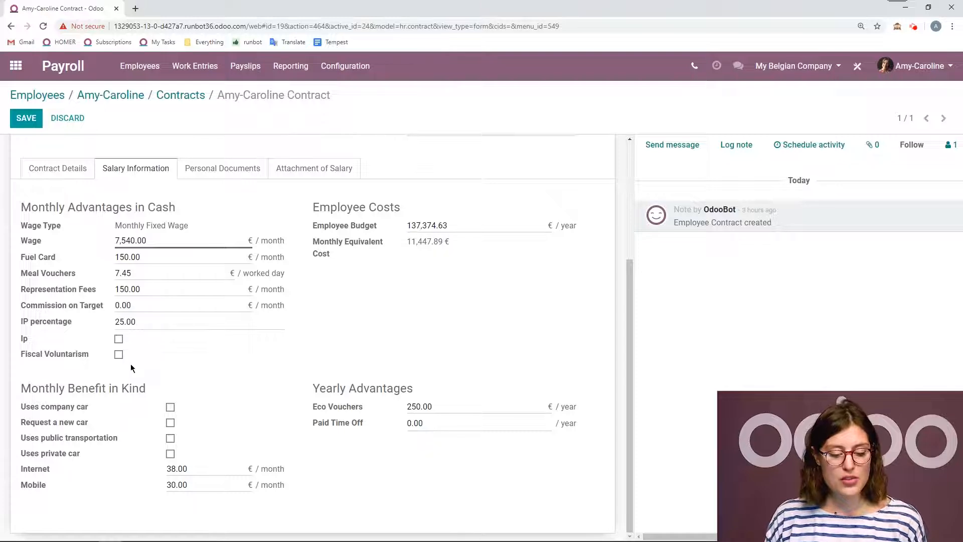
# Try the Fiscal Voluntarism option in the salary information and switch it off again.
pyautogui.click(118, 354)
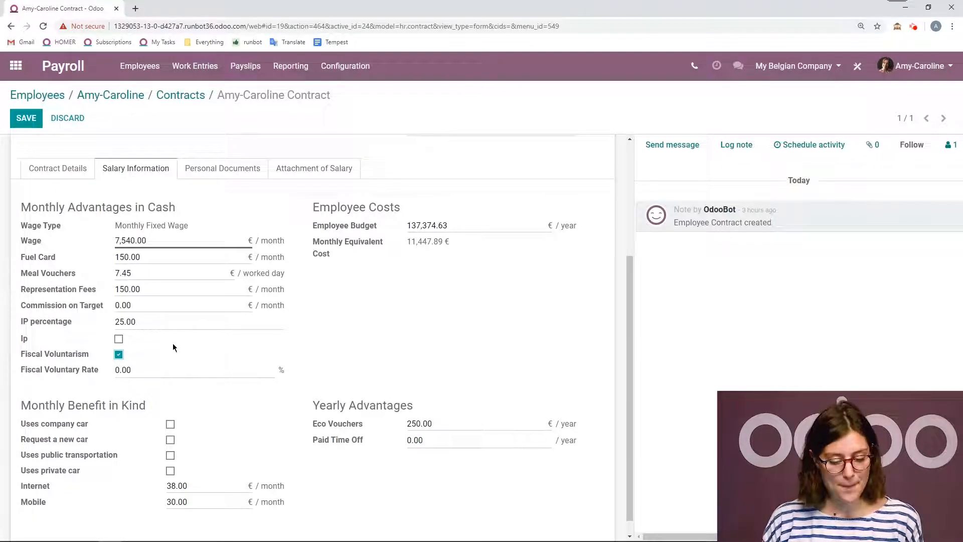
pyautogui.click(118, 355)
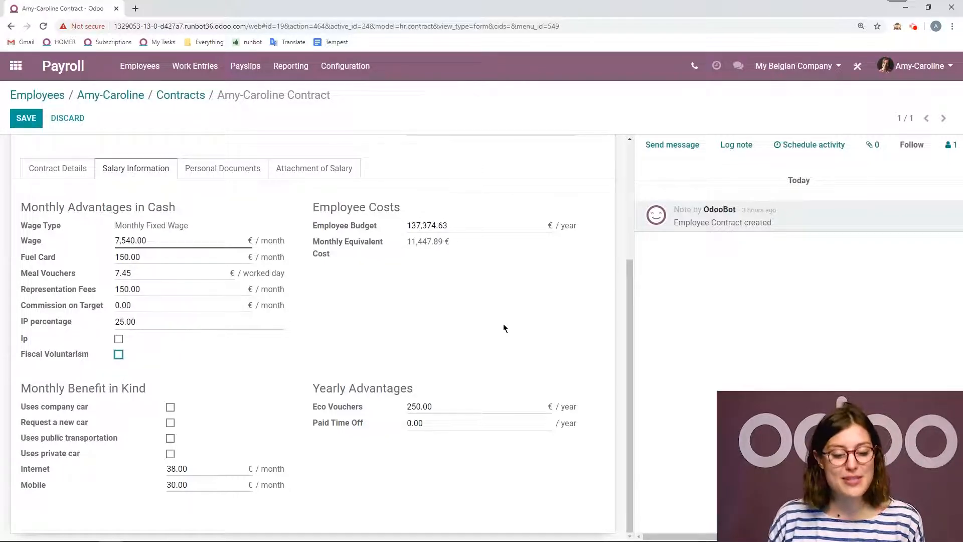
# Check the contract's personal documents and attachment of salary, and save the contract.
pyautogui.click(198, 172)
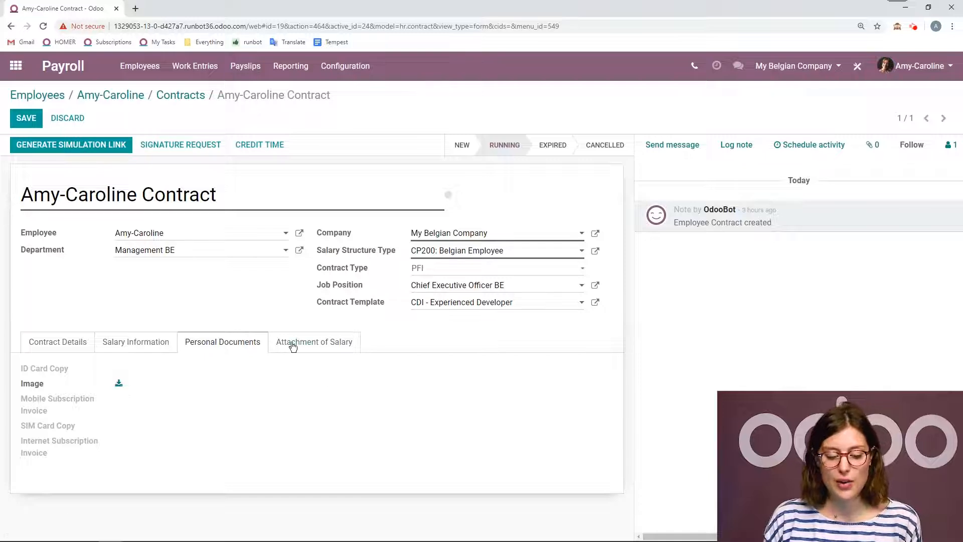
pyautogui.click(307, 344)
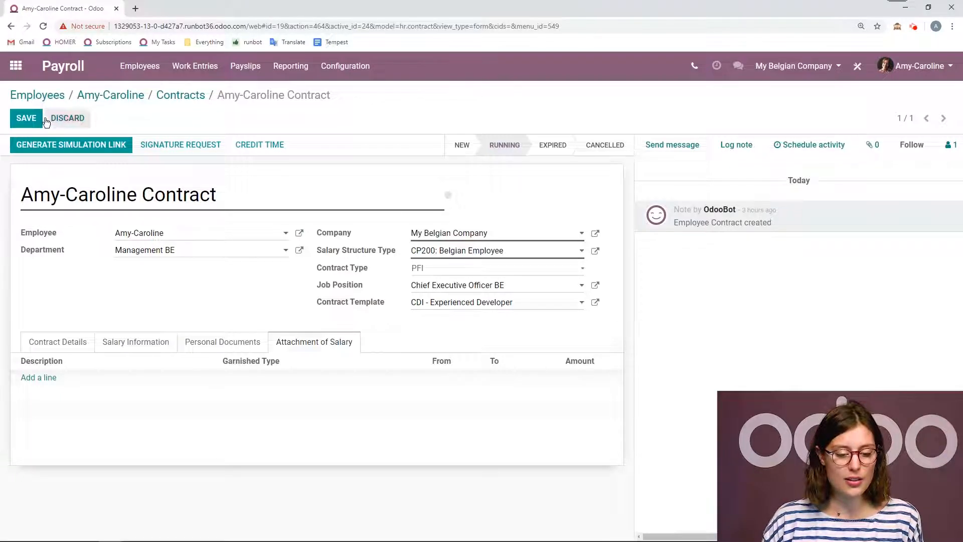
pyautogui.click(28, 118)
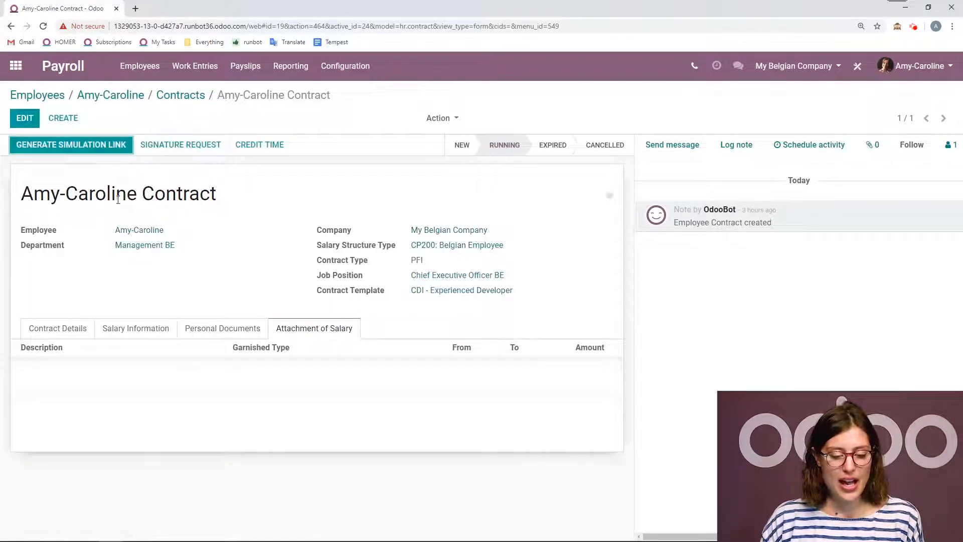
# Generate the contract's simulation link and preview the job offer e-mail, discarding the contact form and cancelling the e-mail.
pyautogui.click(98, 151)
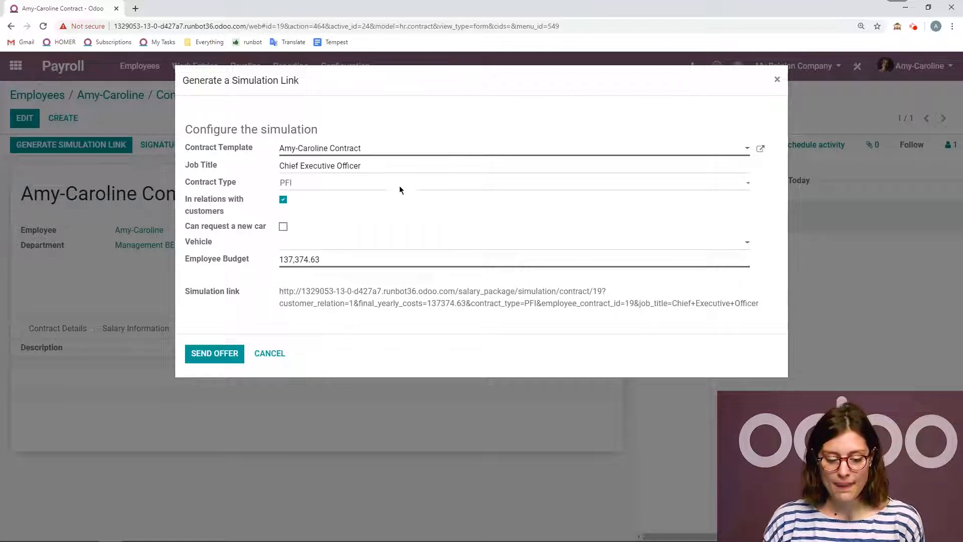
pyautogui.click(215, 359)
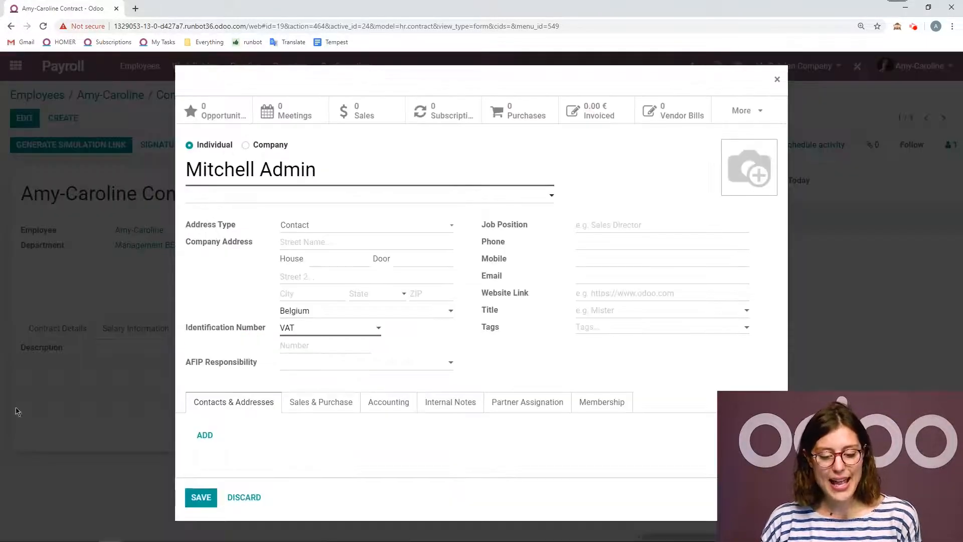
pyautogui.click(244, 497)
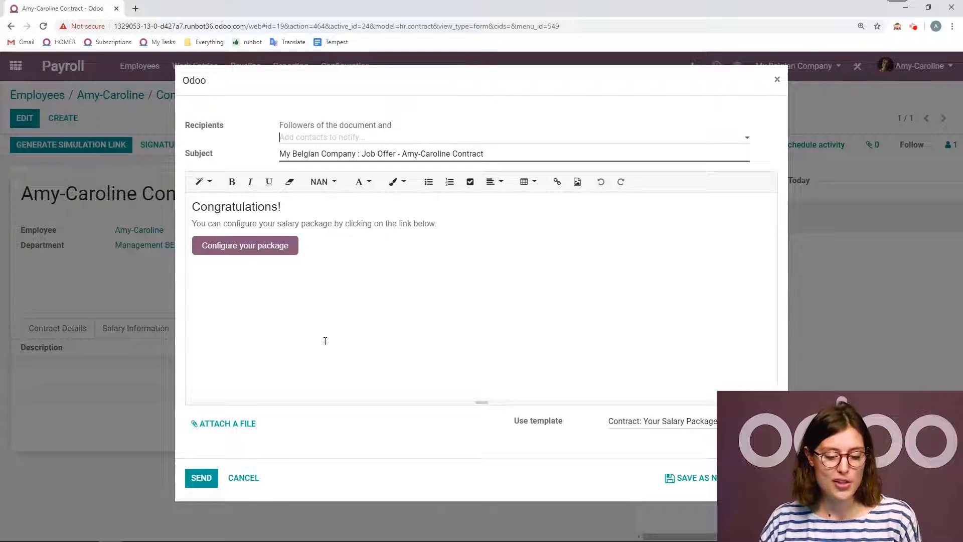
pyautogui.click(244, 478)
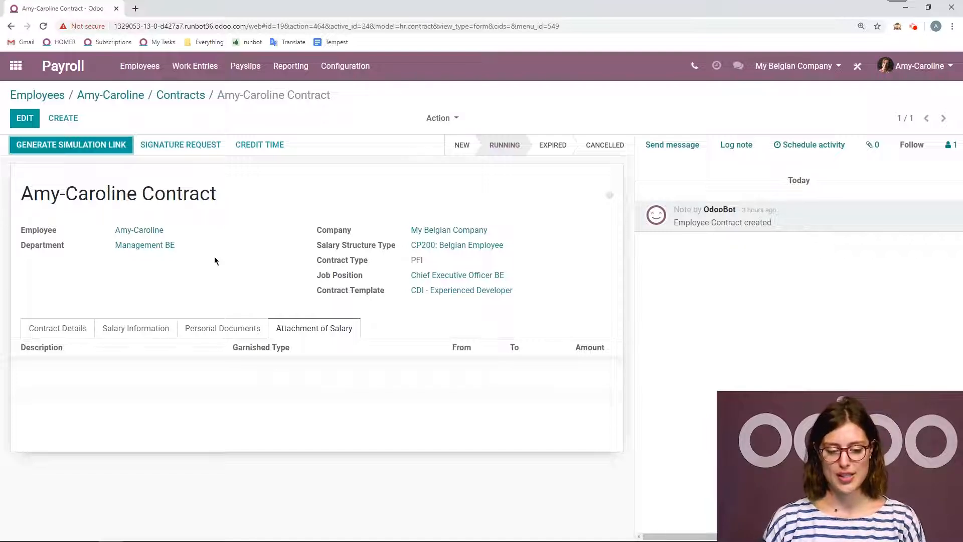
# Open the work entries and examine the employees' attendance and time off for February 2020.
pyautogui.click(212, 67)
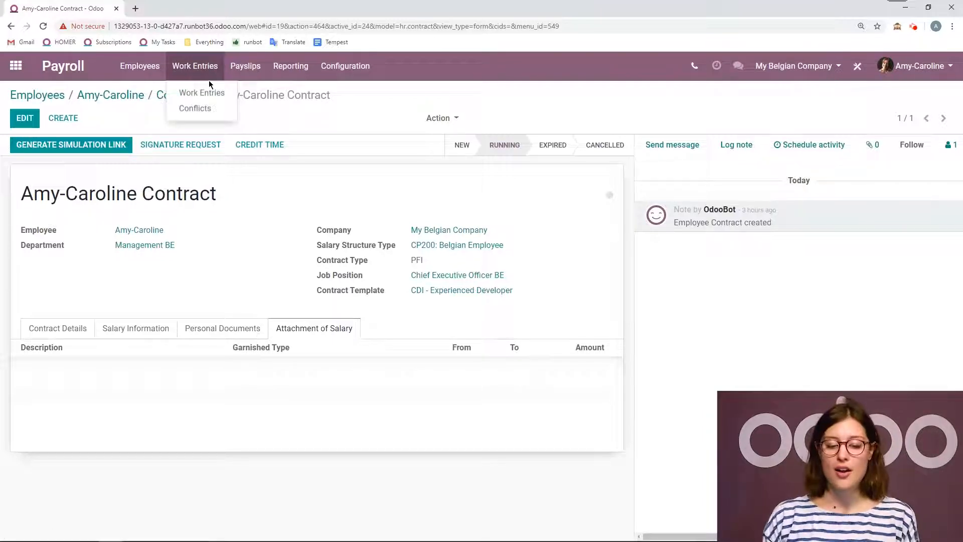
pyautogui.click(195, 94)
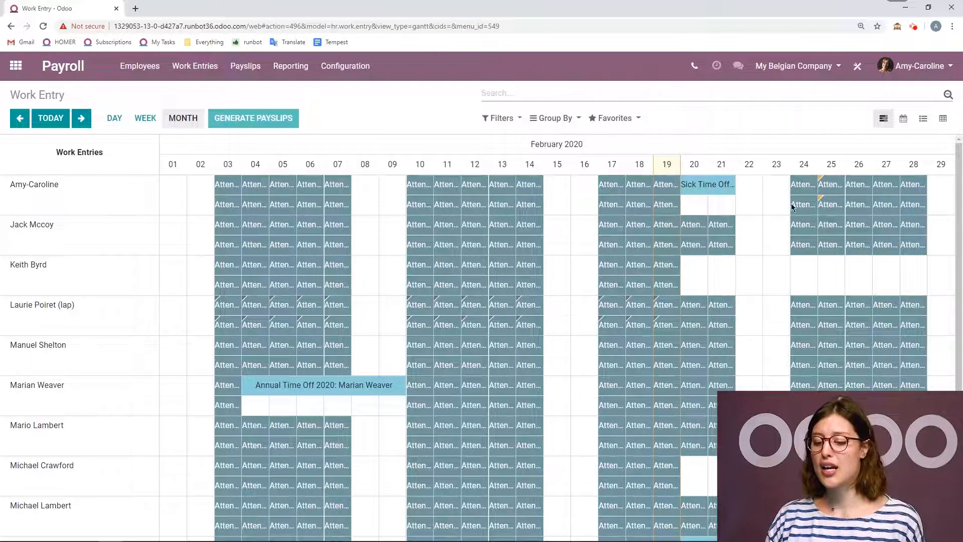
pyautogui.scroll(-1, 540, 271)
pyautogui.scroll(-4, 541, 270)
pyautogui.scroll(5, 541, 271)
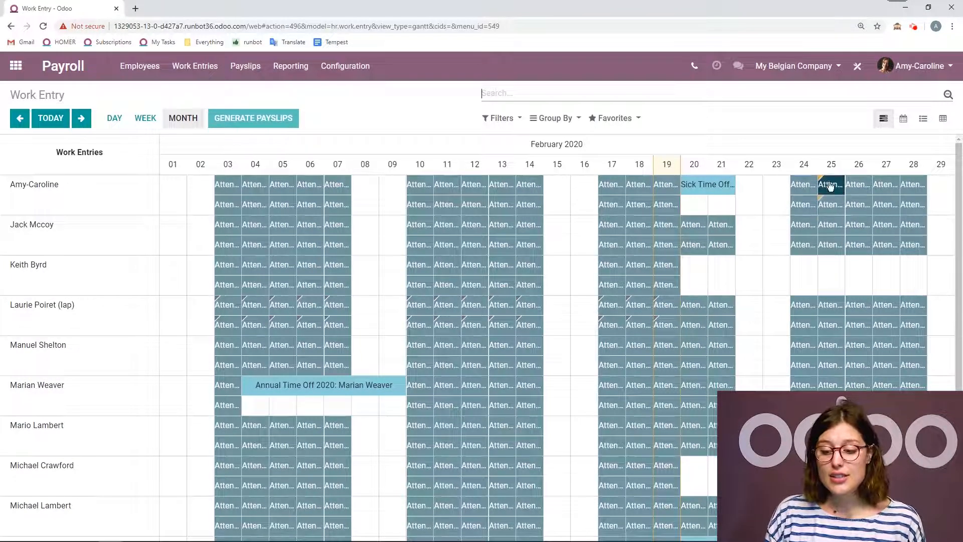
pyautogui.scroll(-4, 775, 266)
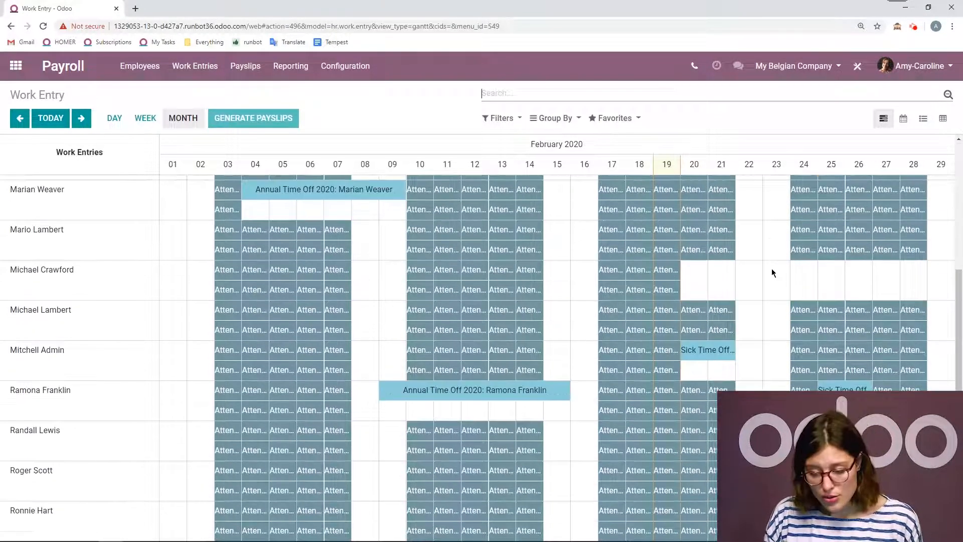
pyautogui.scroll(4, 766, 271)
# In the work entry conflicts, refuse the time off on the 02/25/2020 08:00 to 12:00 attendance entry and save it.
pyautogui.click(196, 68)
pyautogui.click(195, 107)
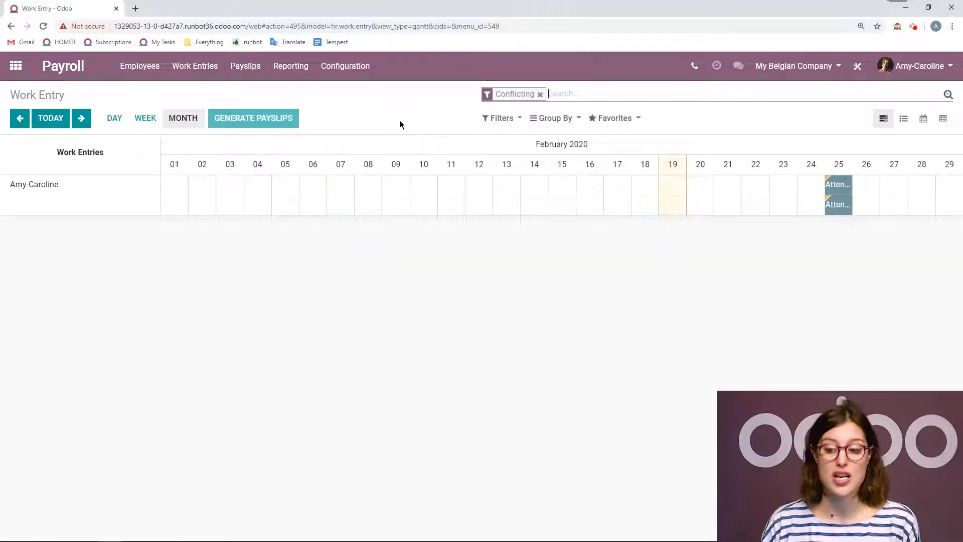
pyautogui.click(839, 184)
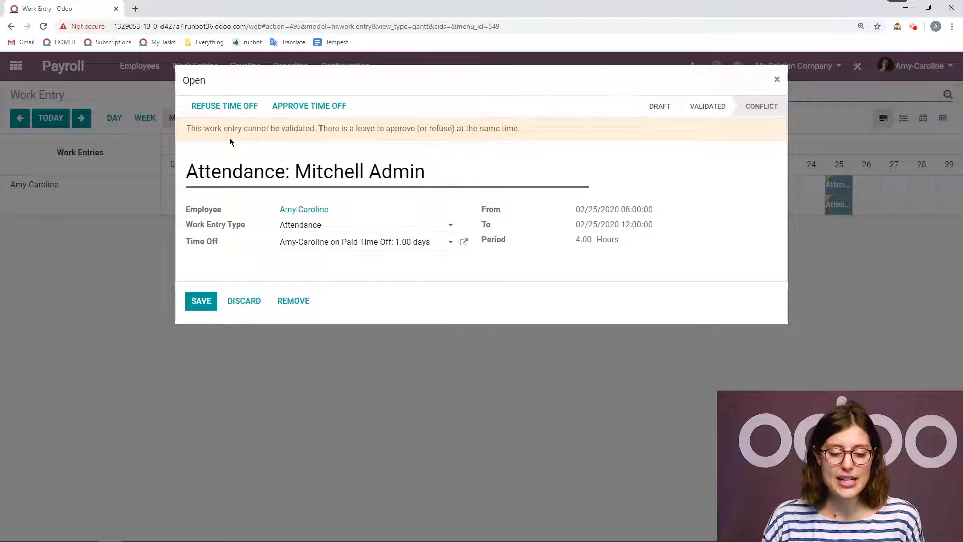
pyautogui.click(232, 109)
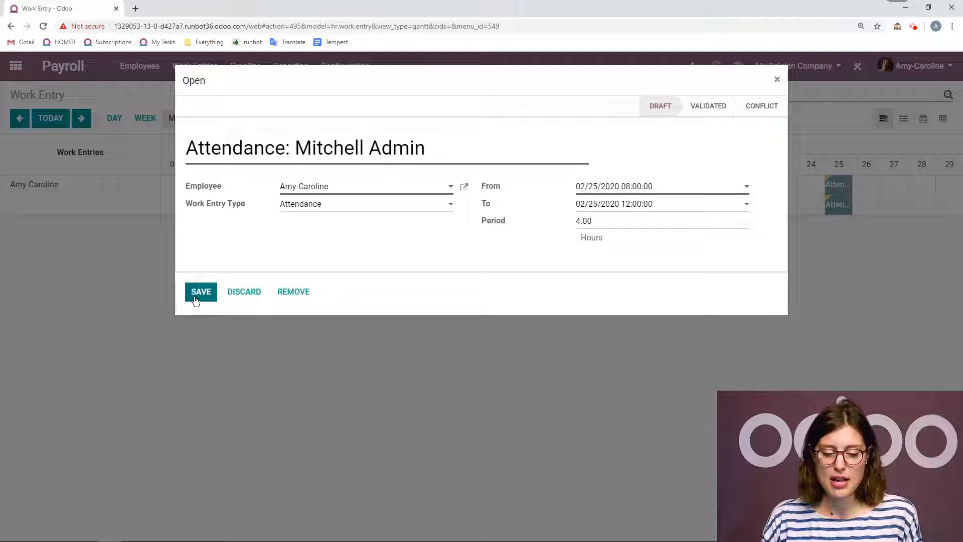
pyautogui.click(423, 157)
pyautogui.moveTo(422, 157); pyautogui.dragTo(305, 144)
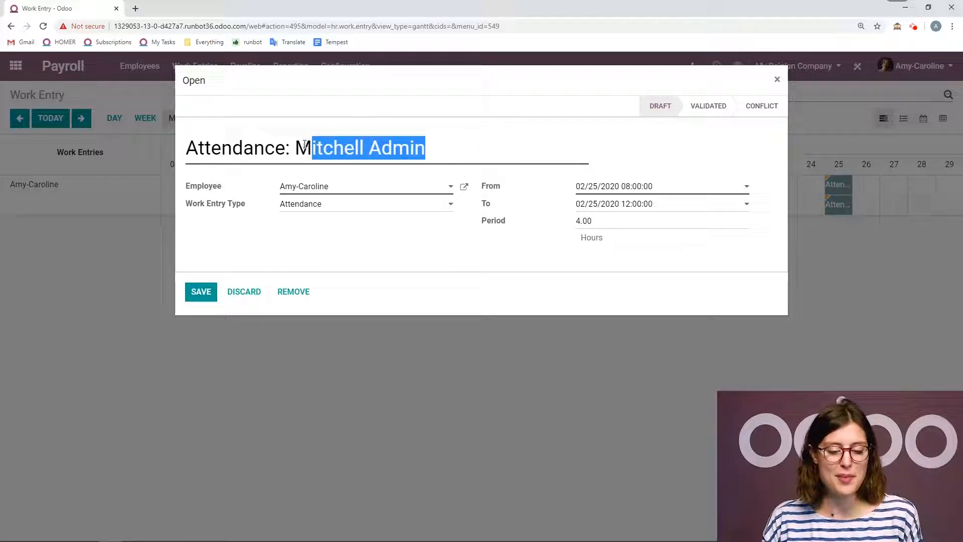
pyautogui.click(267, 134)
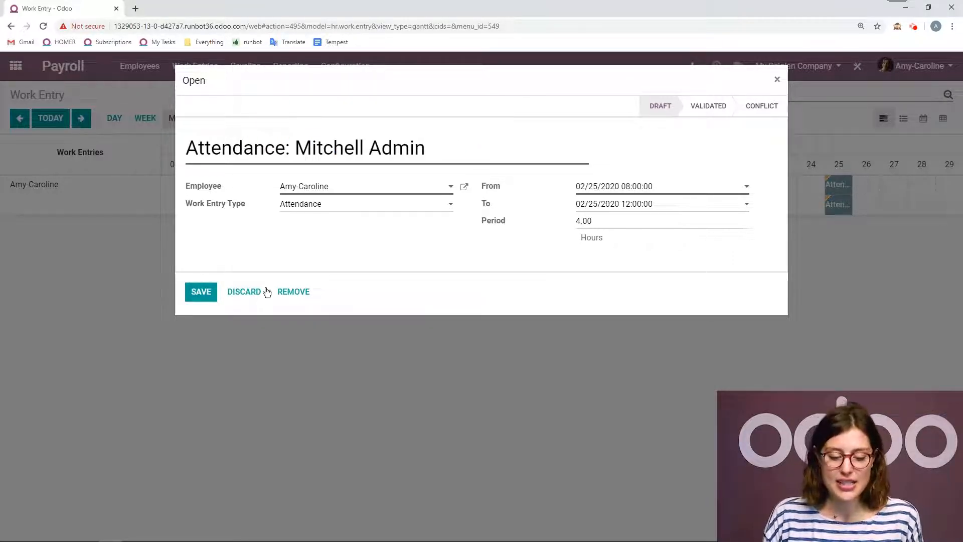
pyautogui.click(192, 303)
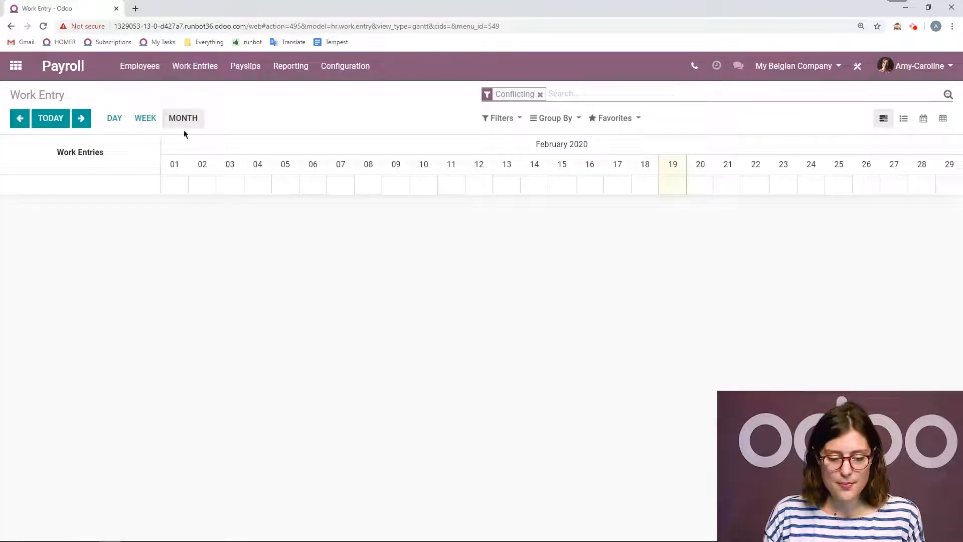
# Return to the full list of work entries and generate the payslips for February 2020.
pyautogui.click(217, 66)
pyautogui.click(203, 98)
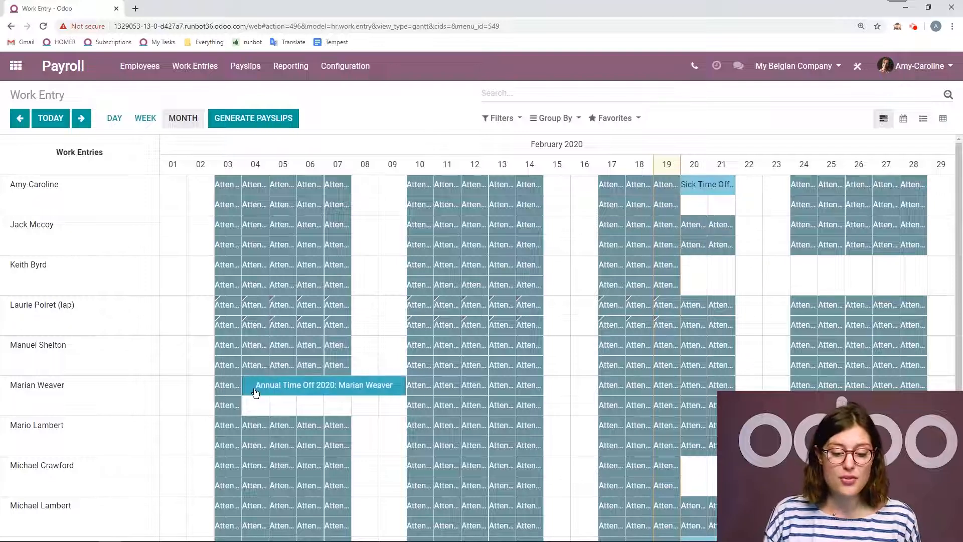
pyautogui.scroll(-4, 638, 346)
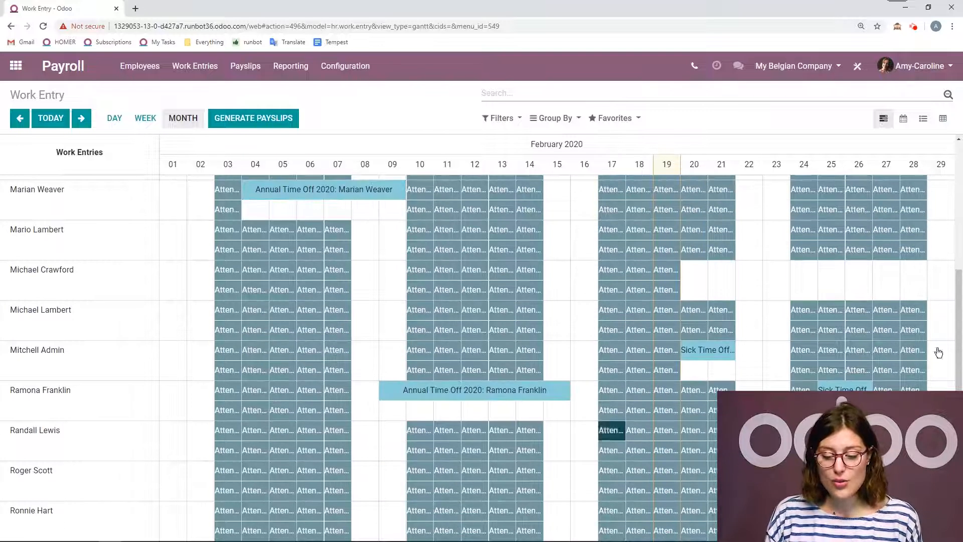
pyautogui.scroll(4, 173, 359)
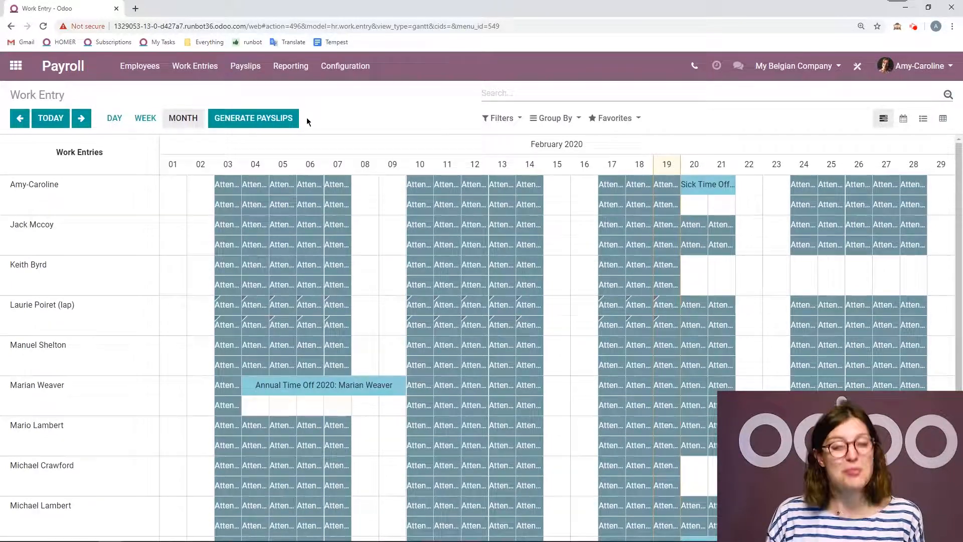
pyautogui.click(294, 118)
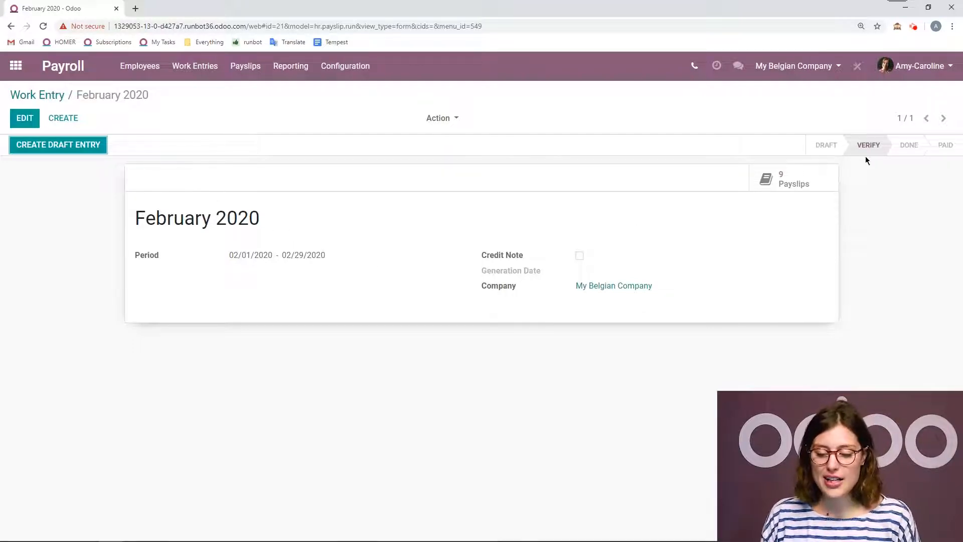
# Open the February 2020 batch's payslip with the 7,540.00 € basic wage and view its worked days and salary computation.
pyautogui.click(791, 185)
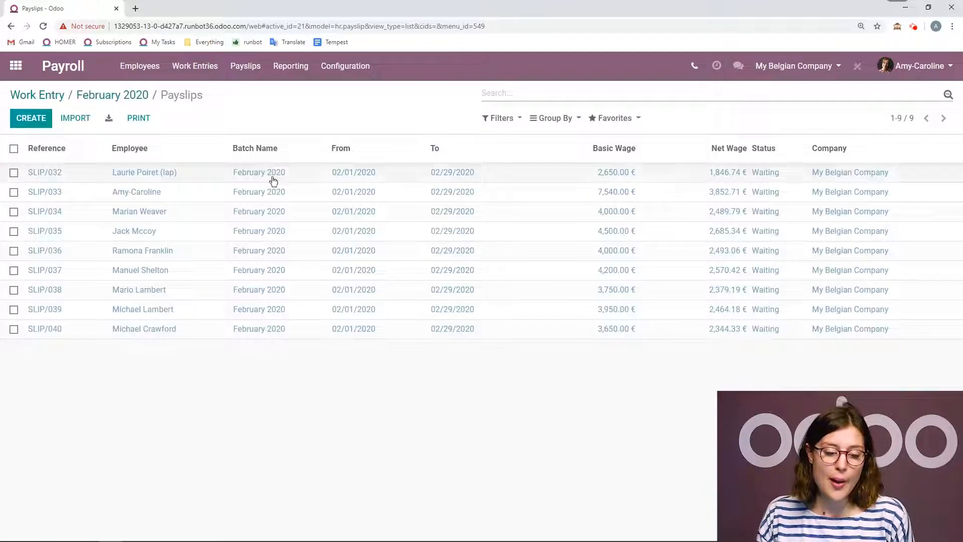
pyautogui.click(208, 191)
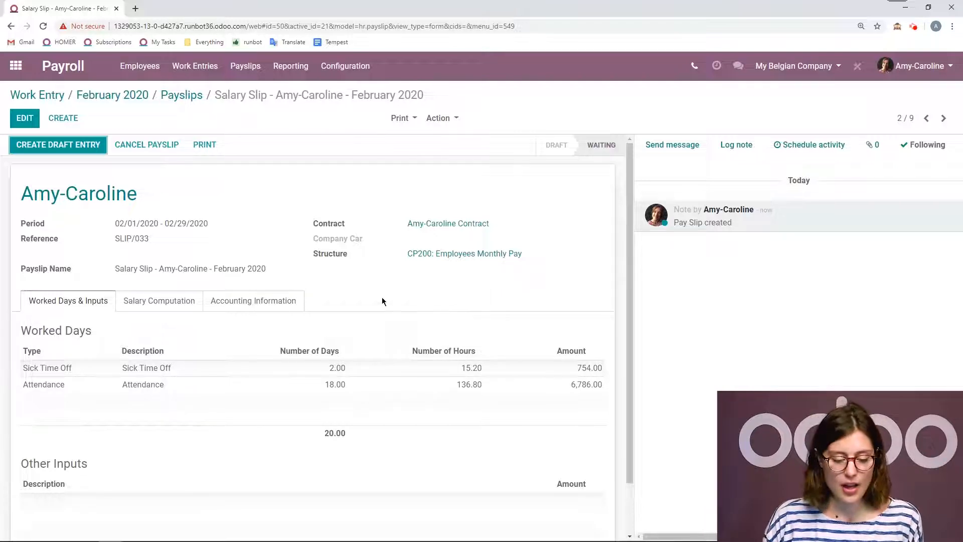
pyautogui.click(156, 302)
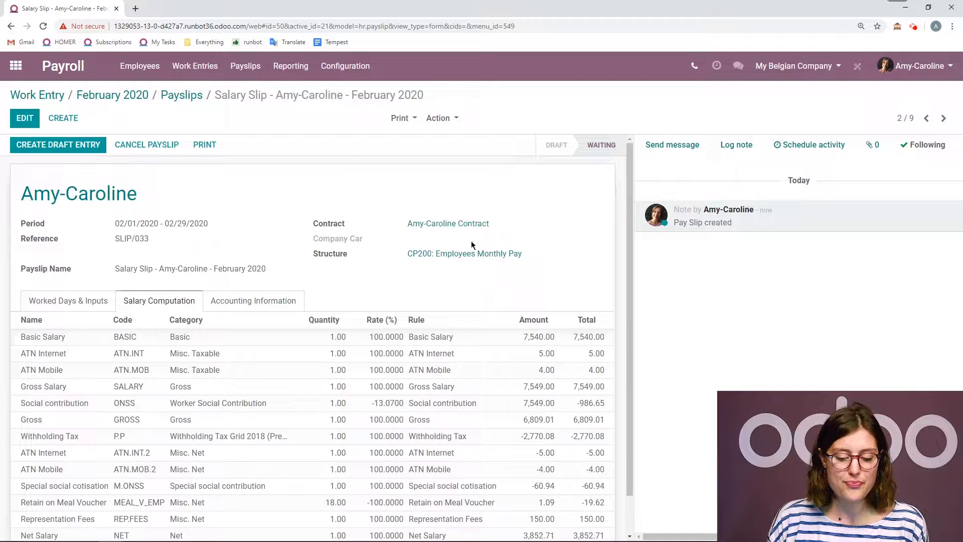
# Examine the payslip's salary computation lines from the basic salary down to the net salary.
pyautogui.scroll(-2, 321, 291)
pyautogui.scroll(1, 336, 241)
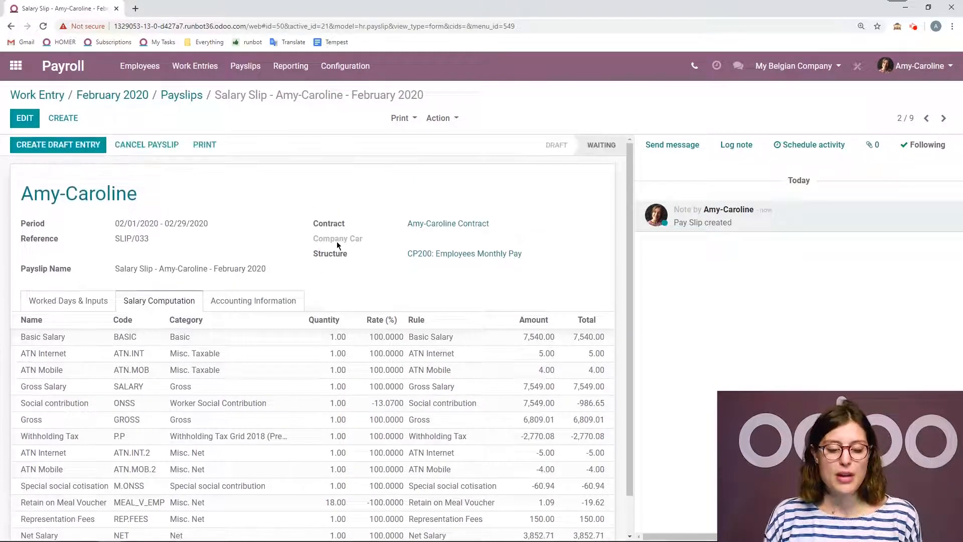
pyautogui.scroll(-1, 310, 201)
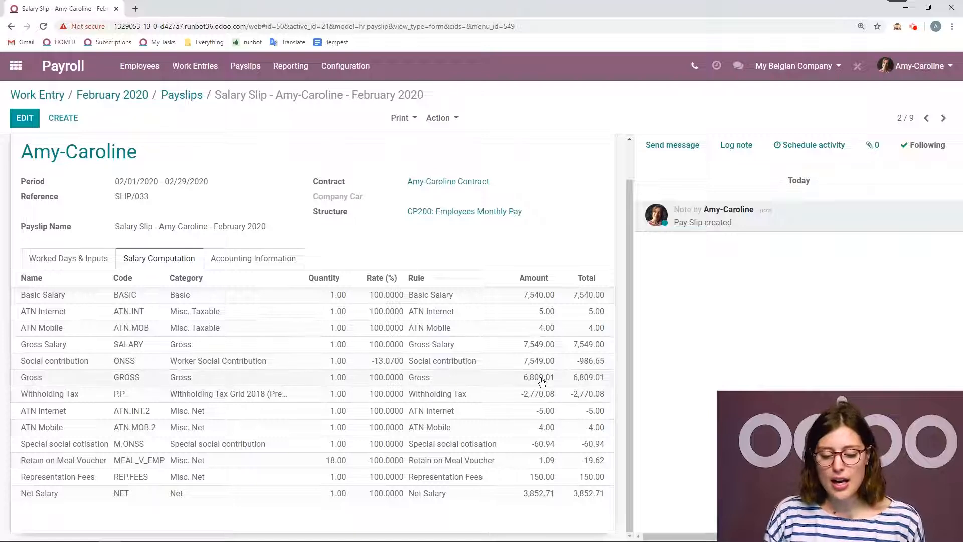
pyautogui.scroll(1, 351, 275)
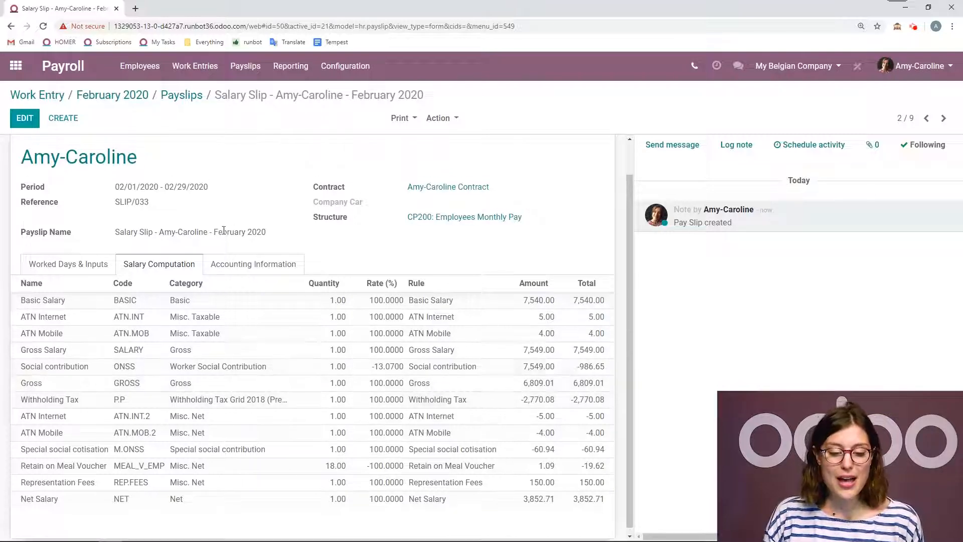
# From the batch's payslip list, open the payslip with the 2,489.79 € net wage and review its salary computation.
pyautogui.click(173, 95)
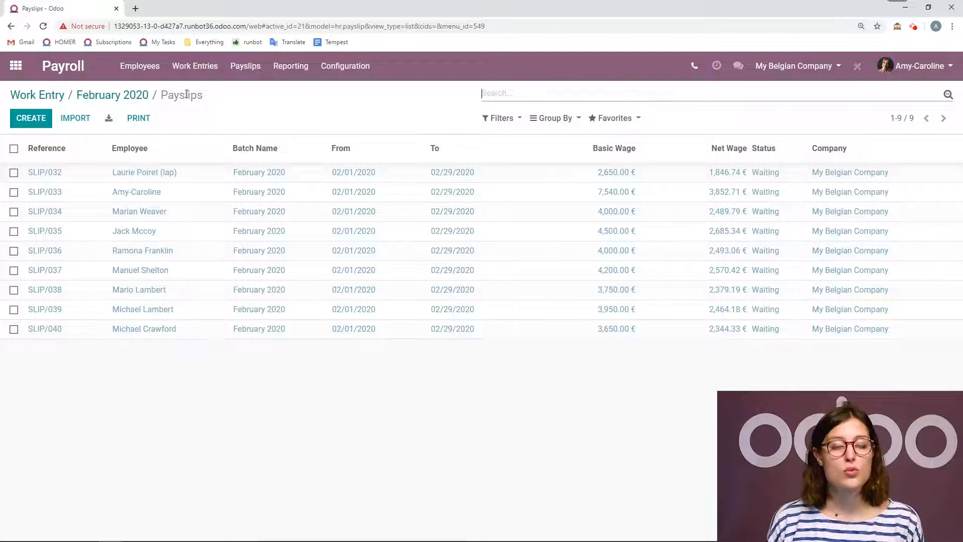
pyautogui.click(186, 215)
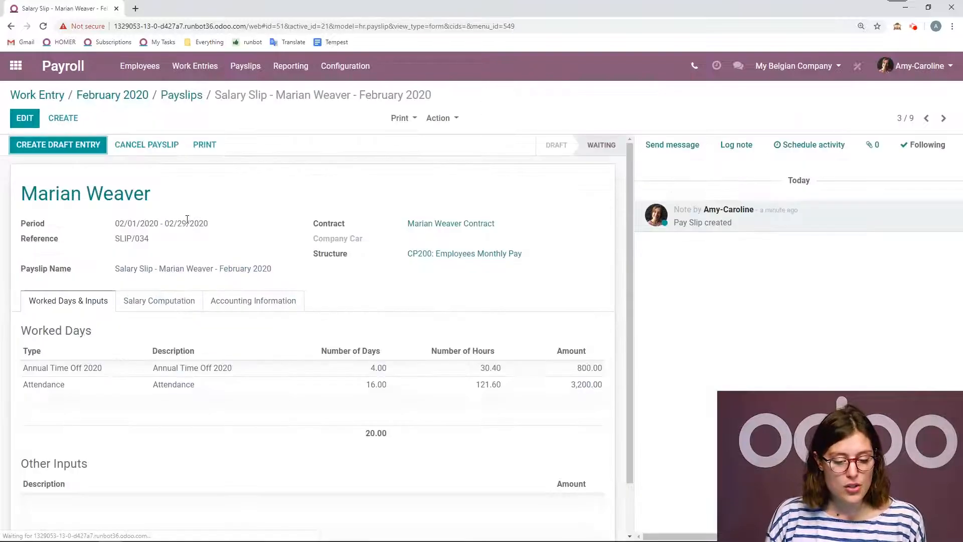
pyautogui.click(173, 302)
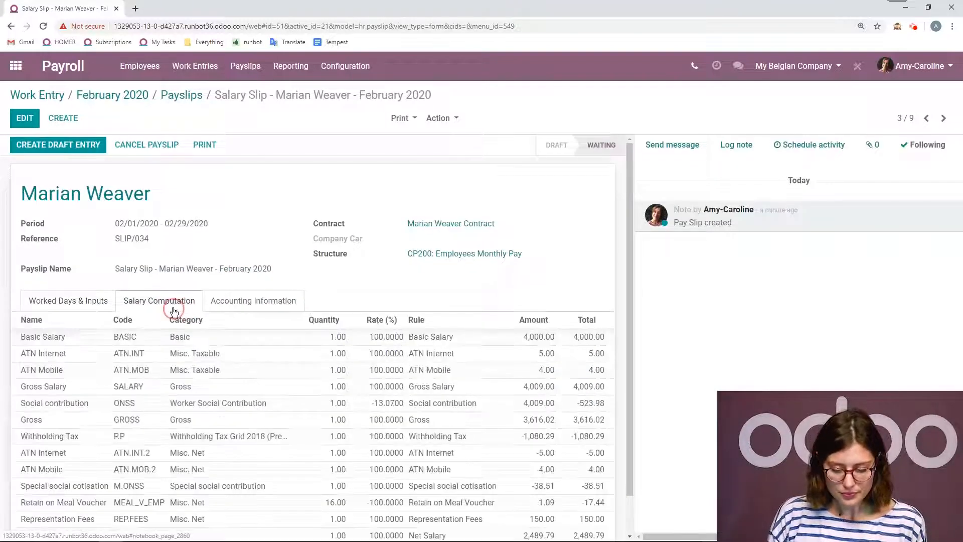
pyautogui.scroll(-1, 536, 326)
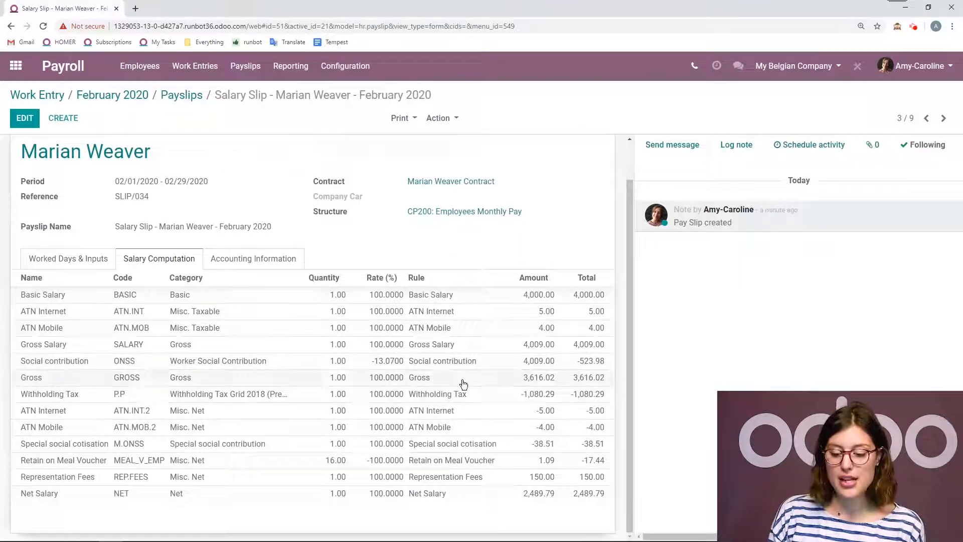
pyautogui.scroll(1, 610, 382)
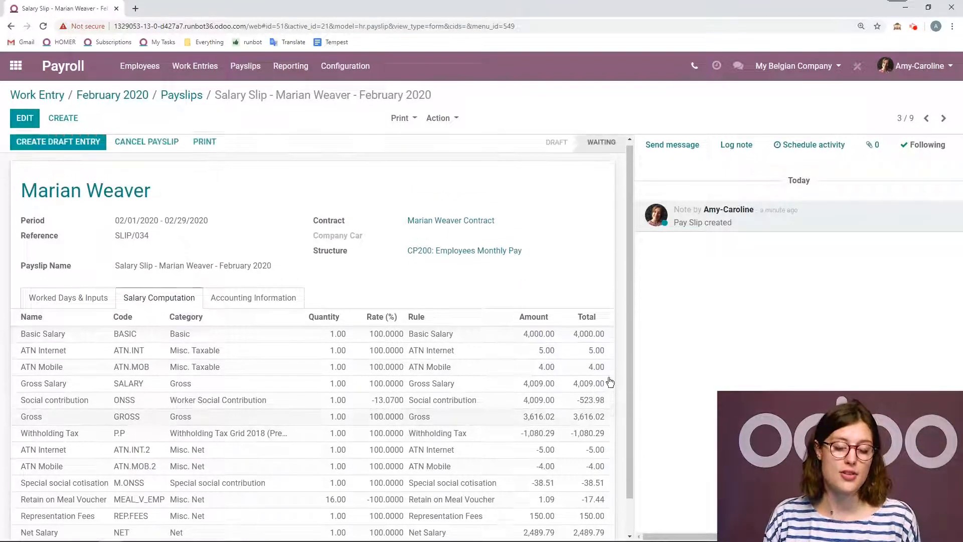
# Reopen the payslip with the 7,540.00 € basic wage and view its accounting information.
pyautogui.click(181, 96)
pyautogui.click(167, 188)
pyautogui.click(245, 303)
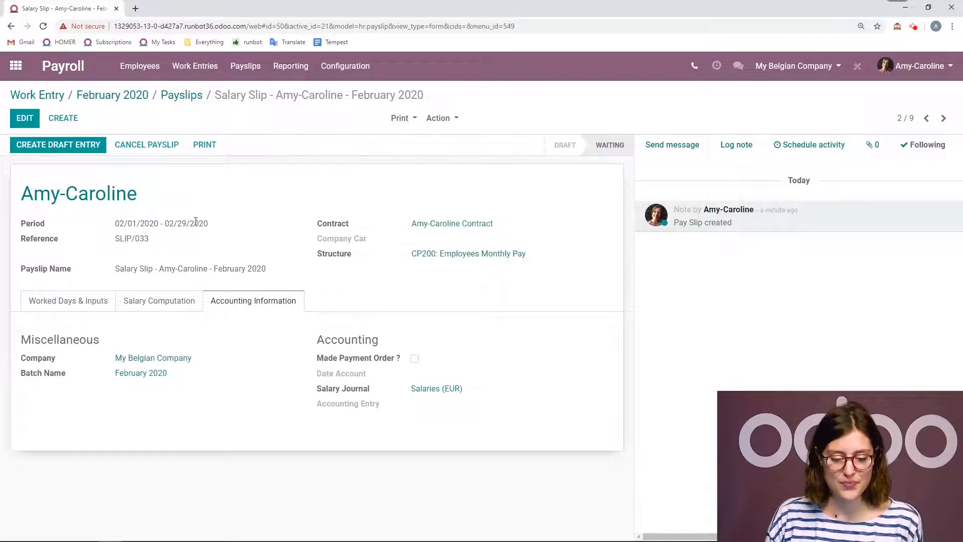
# Return to the February 2020 batch, create its draft entry, and view the payment's bank journal options without confirming.
pyautogui.click(164, 97)
pyautogui.click(113, 96)
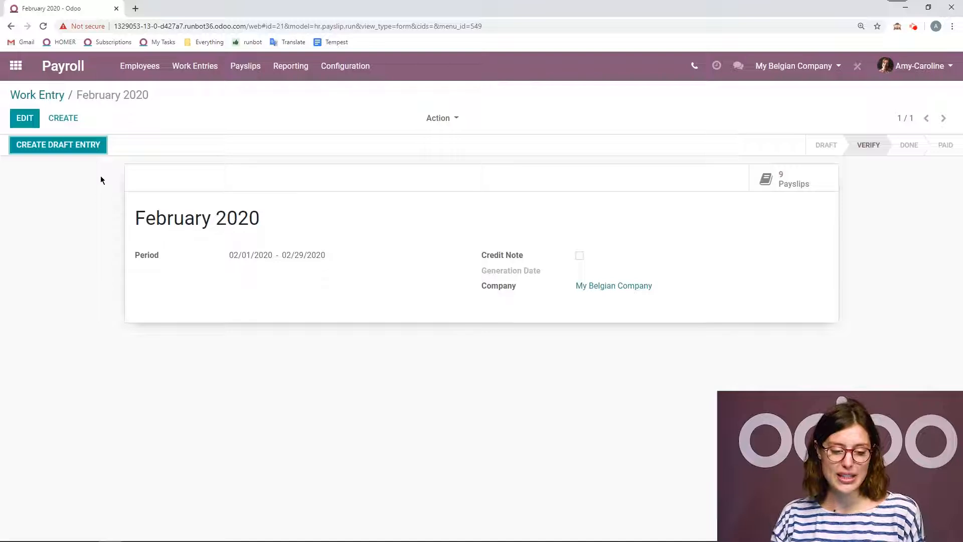
pyautogui.click(78, 150)
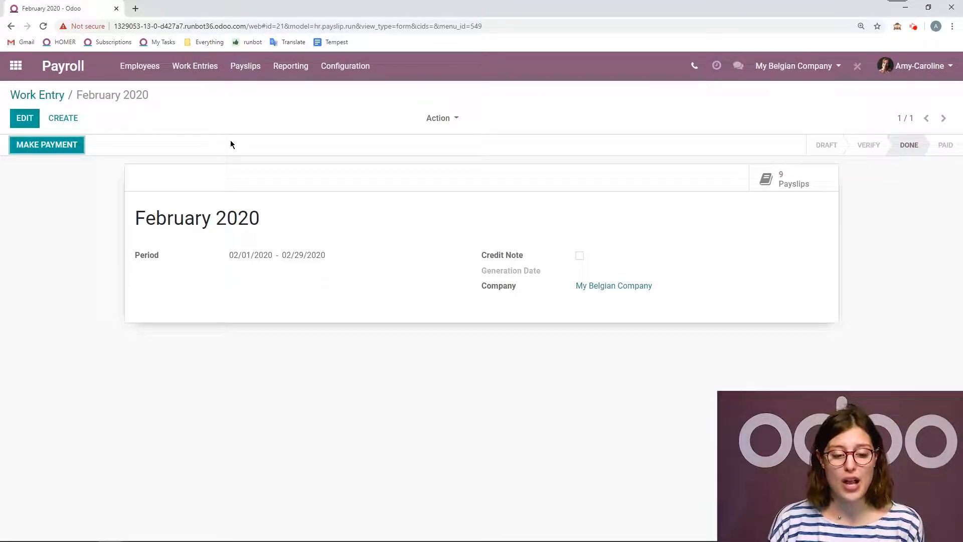
pyautogui.click(44, 145)
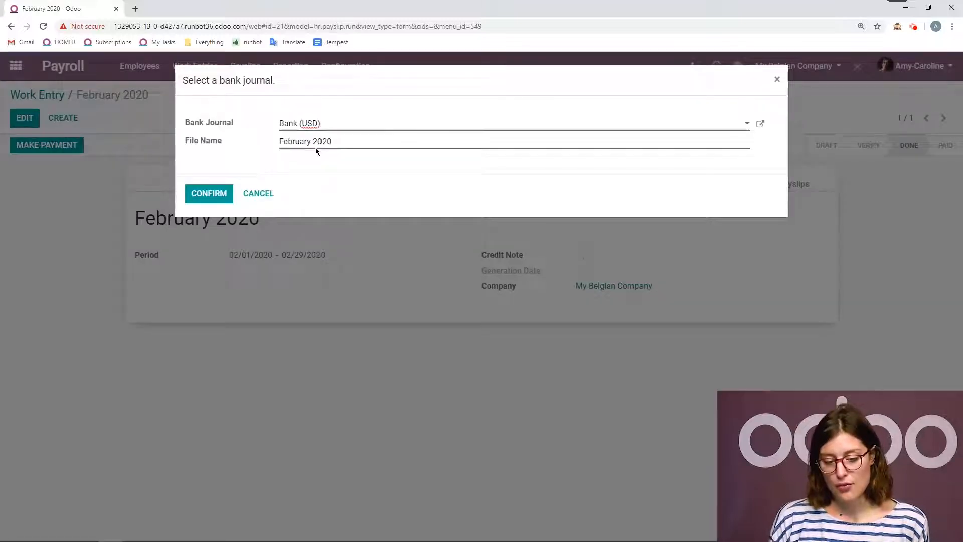
pyautogui.click(258, 194)
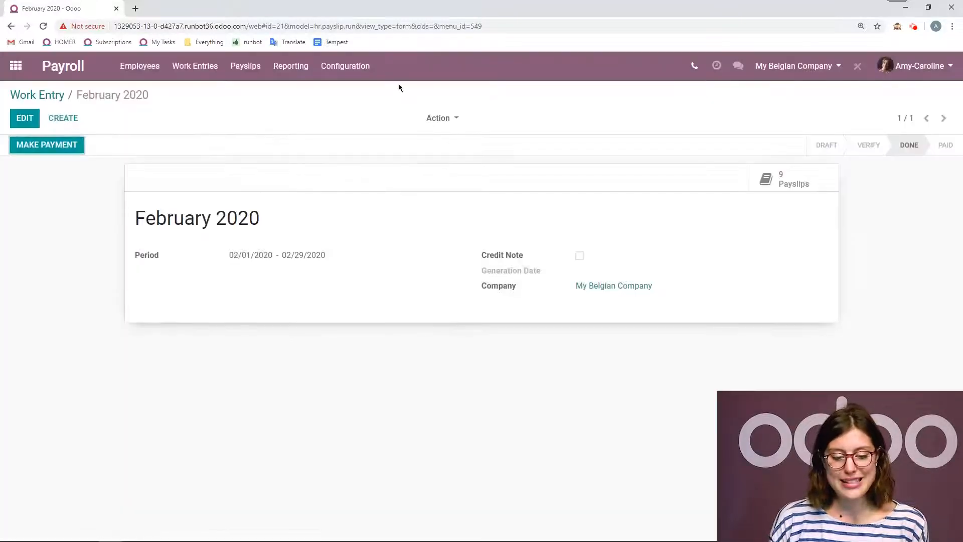
# Open the Payroll settings and examine the Payroll Entries, Payroll SEPA and Belgian localization options.
pyautogui.click(362, 74)
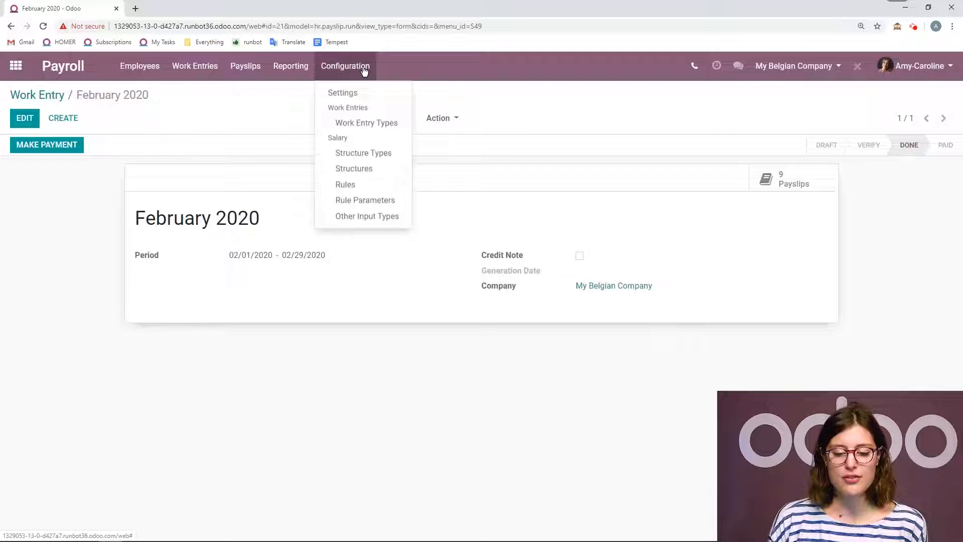
pyautogui.click(333, 92)
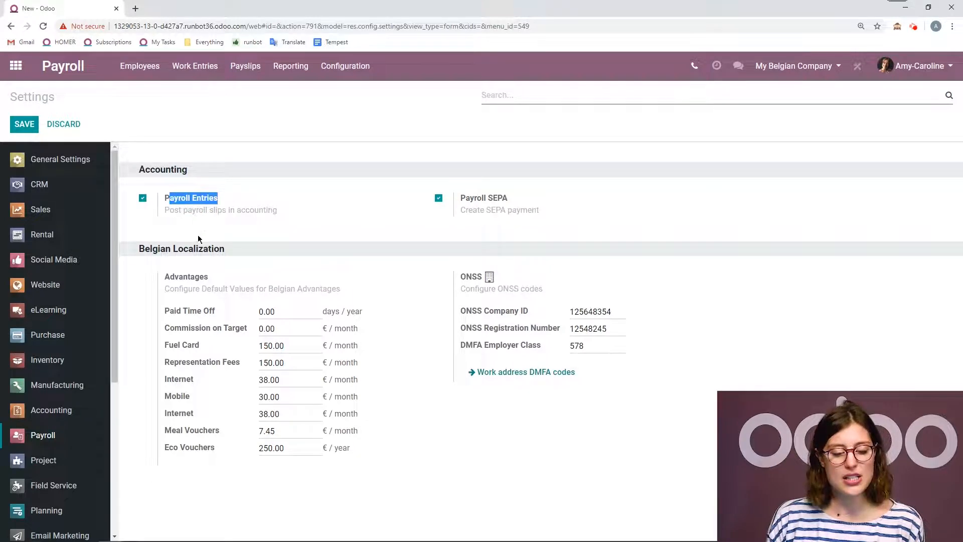
pyautogui.click(323, 223)
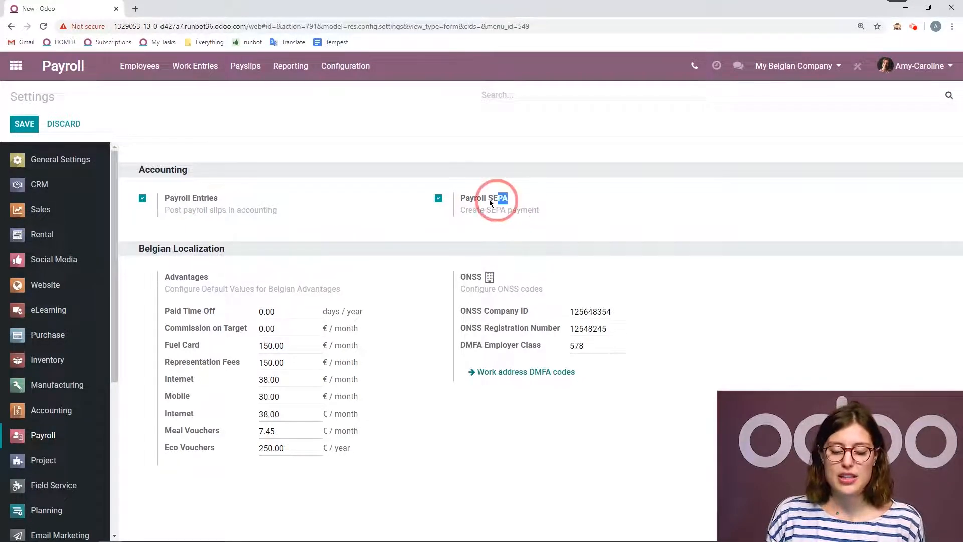
pyautogui.click(606, 183)
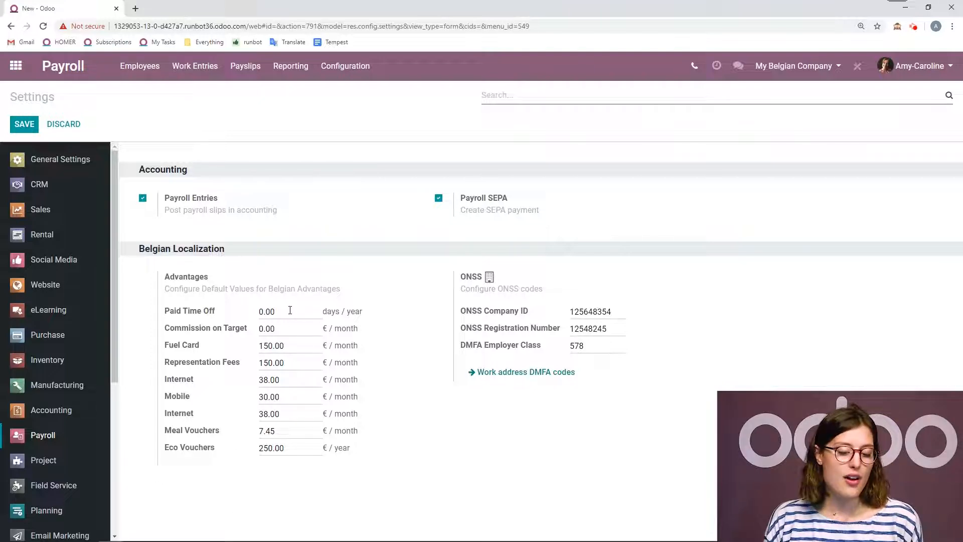
pyautogui.click(227, 307)
pyautogui.click(223, 310)
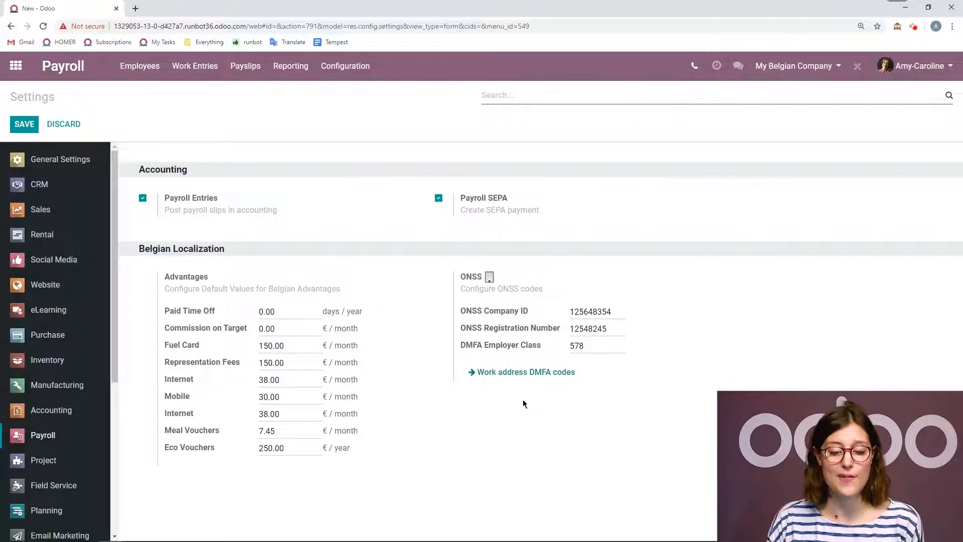
# Open the Basic Salary rule of the Regular Pay structure for editing and examine its conditions and computation.
pyautogui.click(353, 75)
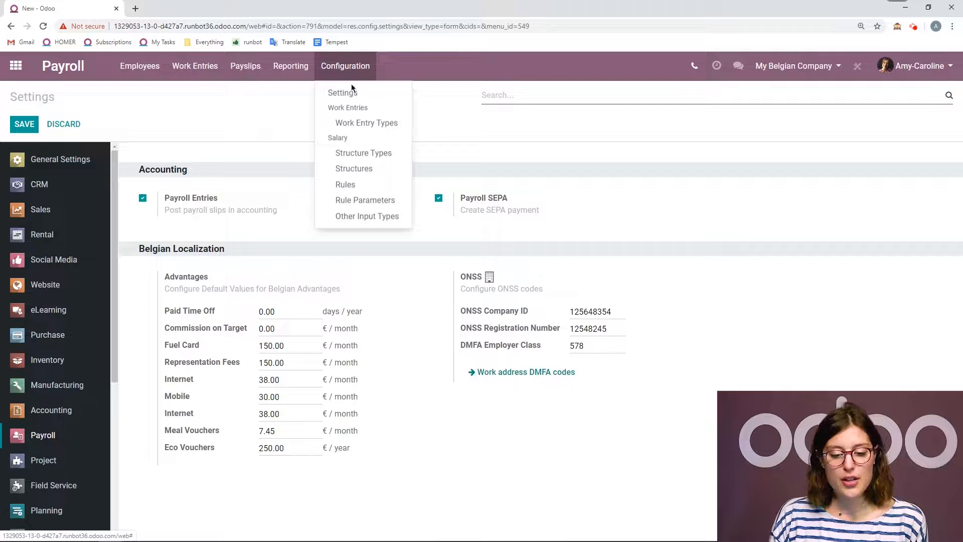
pyautogui.click(354, 187)
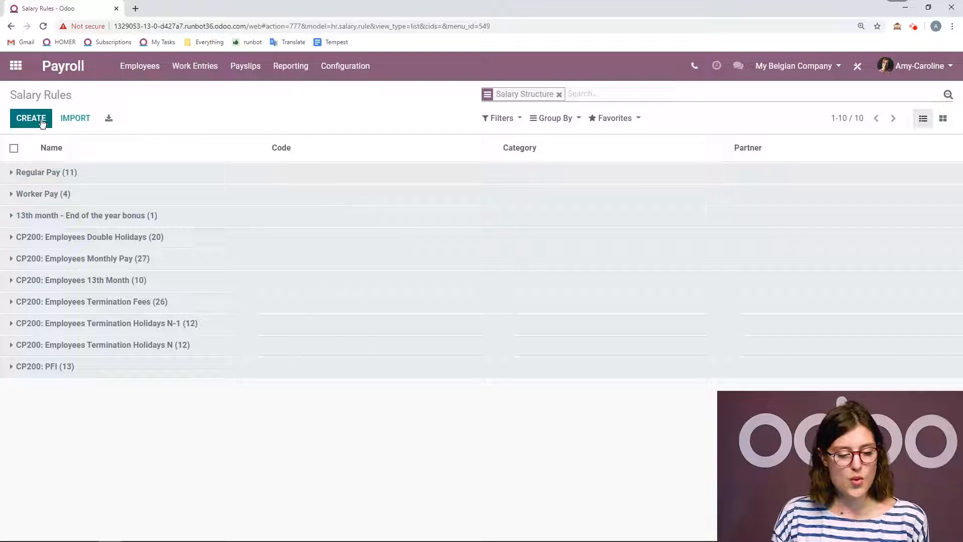
pyautogui.click(70, 172)
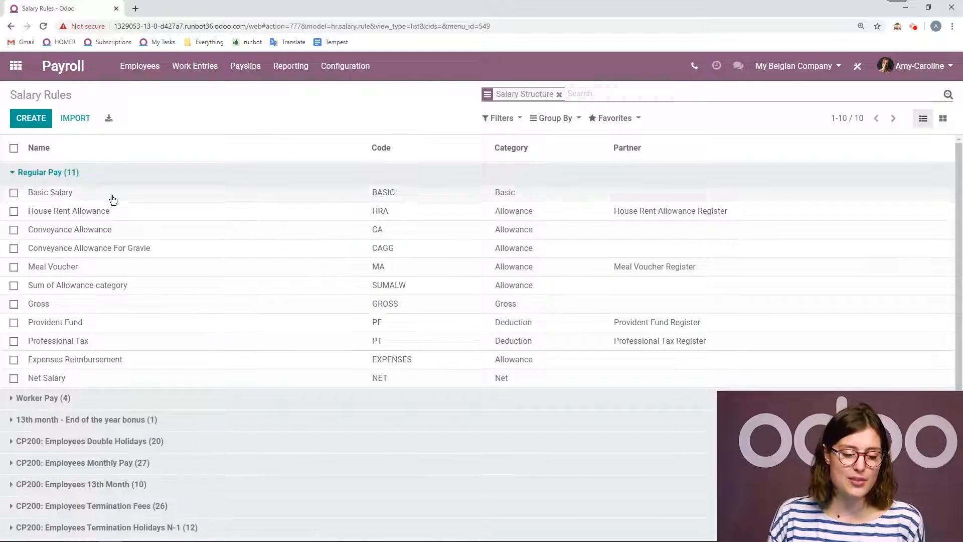
pyautogui.click(111, 194)
pyautogui.click(24, 118)
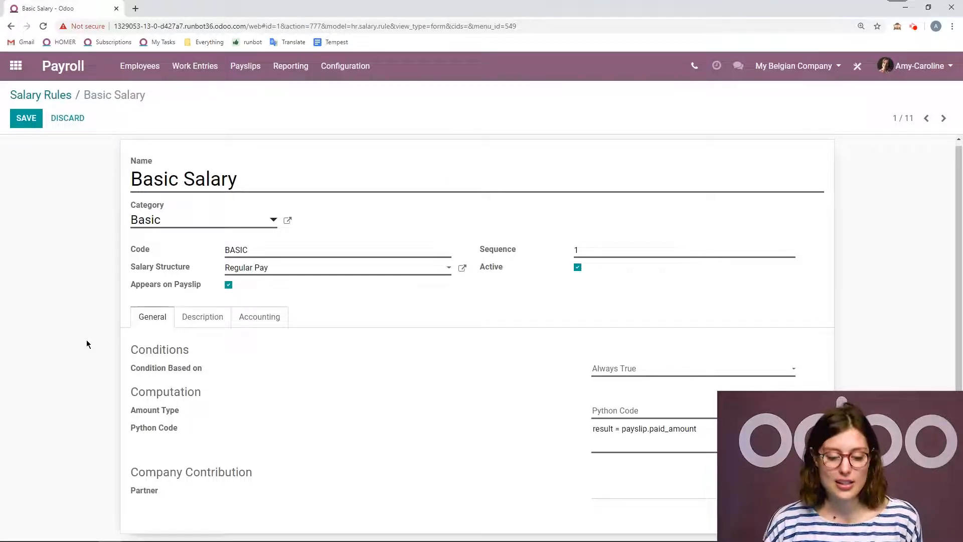
# View the Basic Salary rule's description and accounting settings, and leave editing without saving.
pyautogui.click(202, 324)
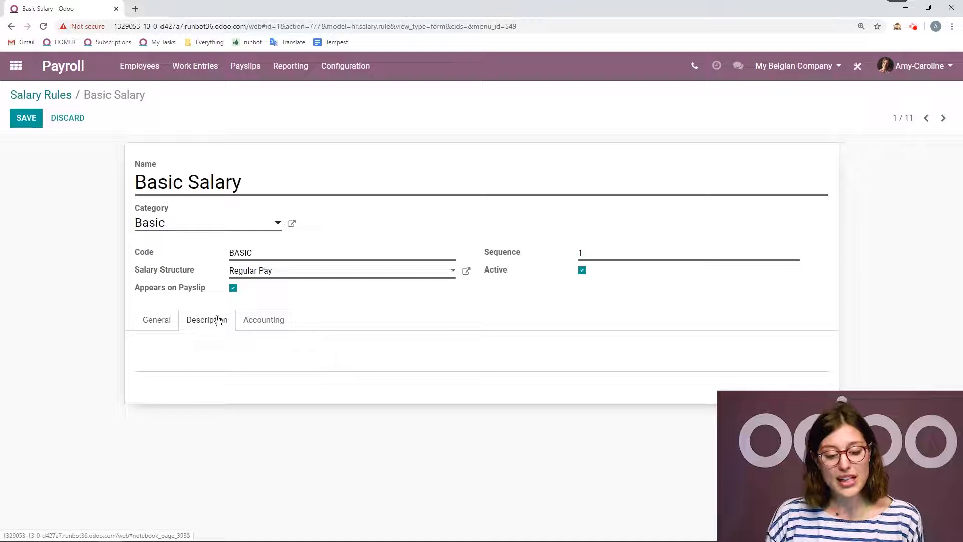
pyautogui.click(284, 329)
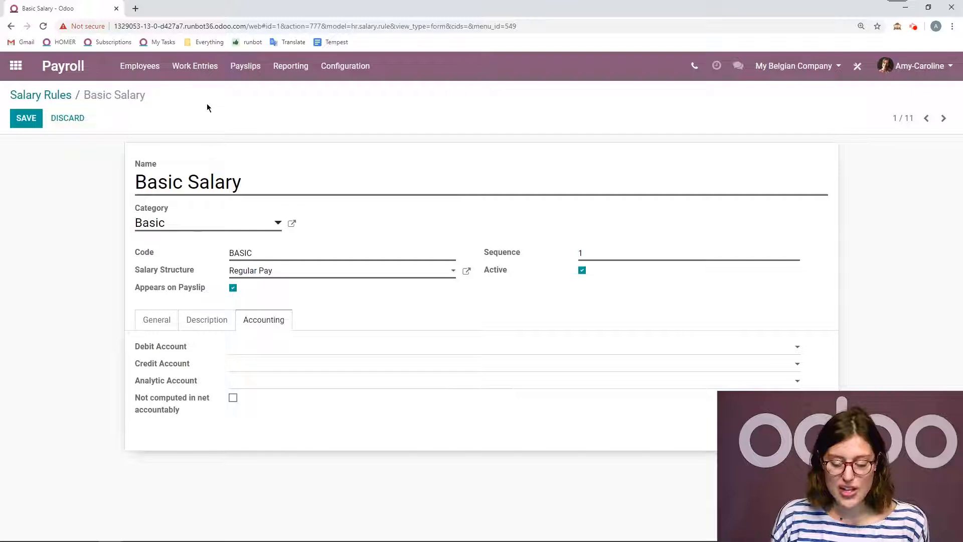
pyautogui.click(75, 119)
# Open the Payroll analysis report and set the chart's measure to Gross Wage.
pyautogui.click(294, 68)
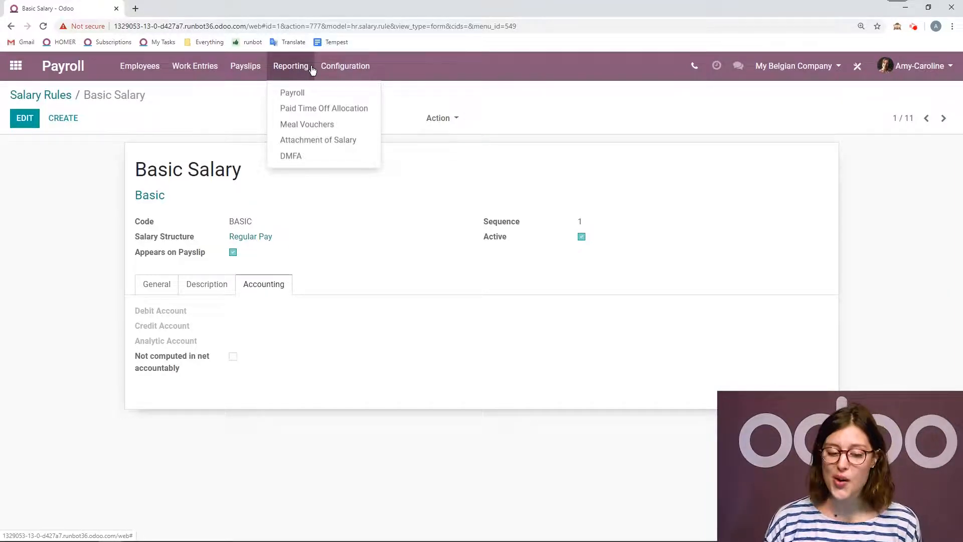
pyautogui.click(288, 93)
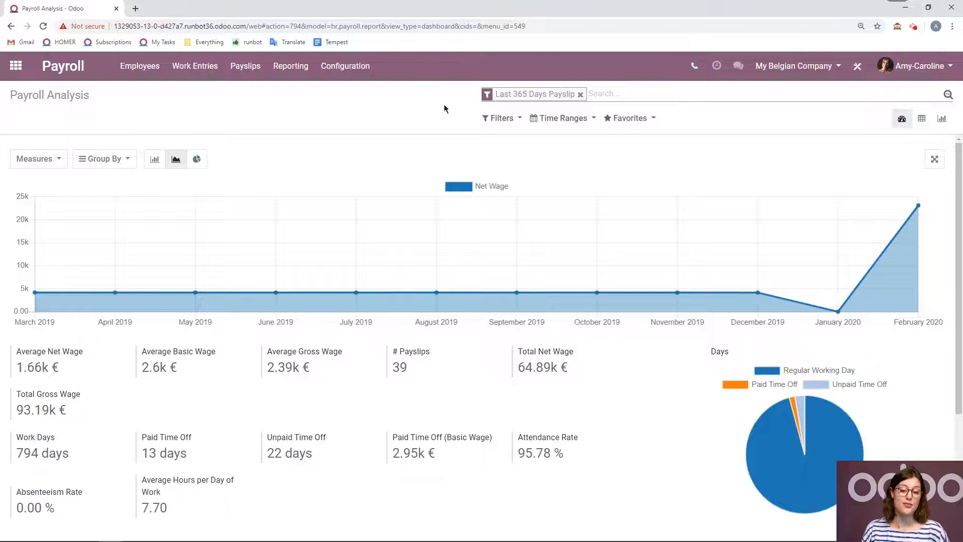
pyautogui.click(35, 158)
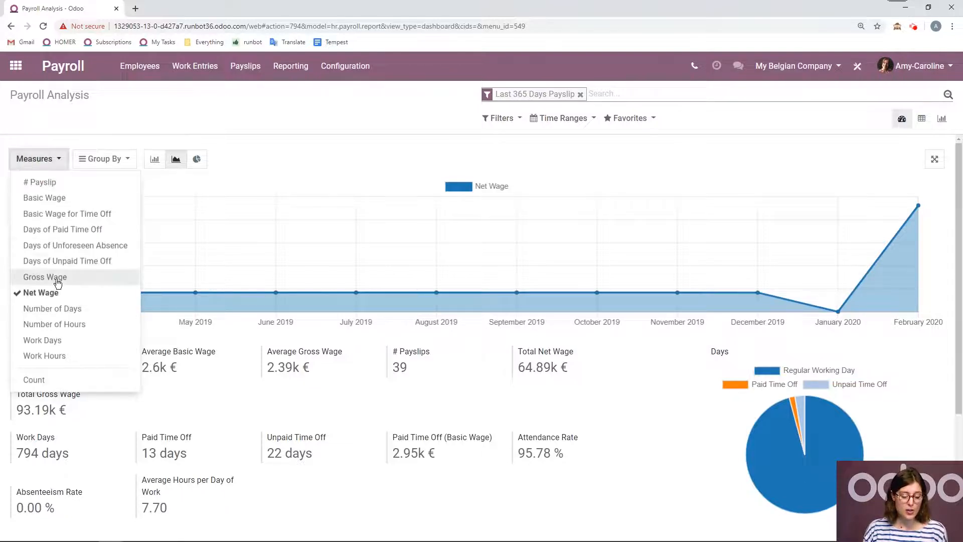
pyautogui.click(100, 159)
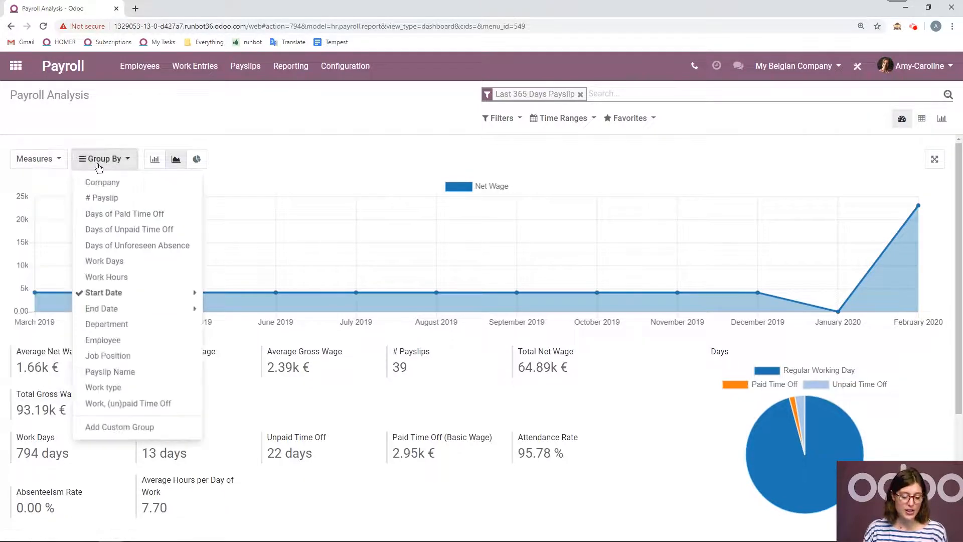
pyautogui.click(48, 165)
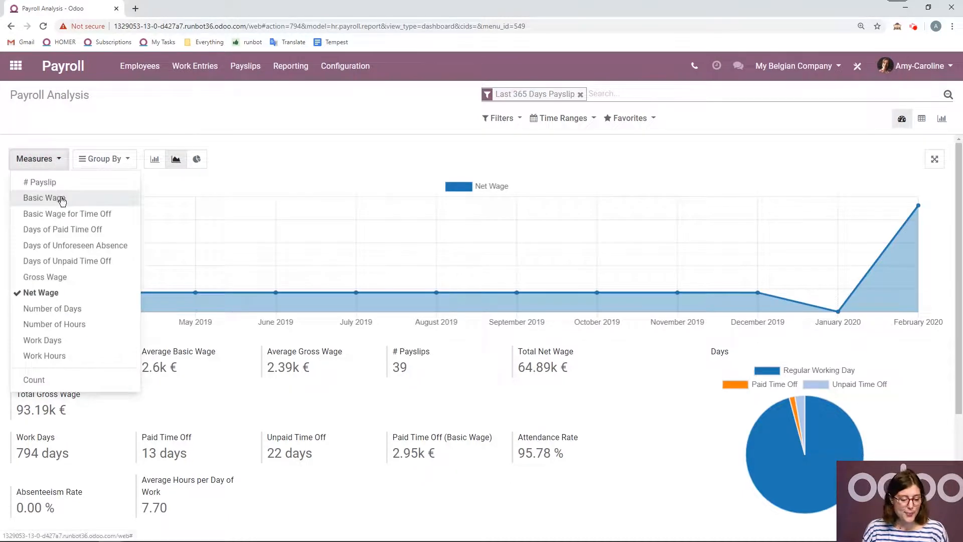
pyautogui.click(75, 275)
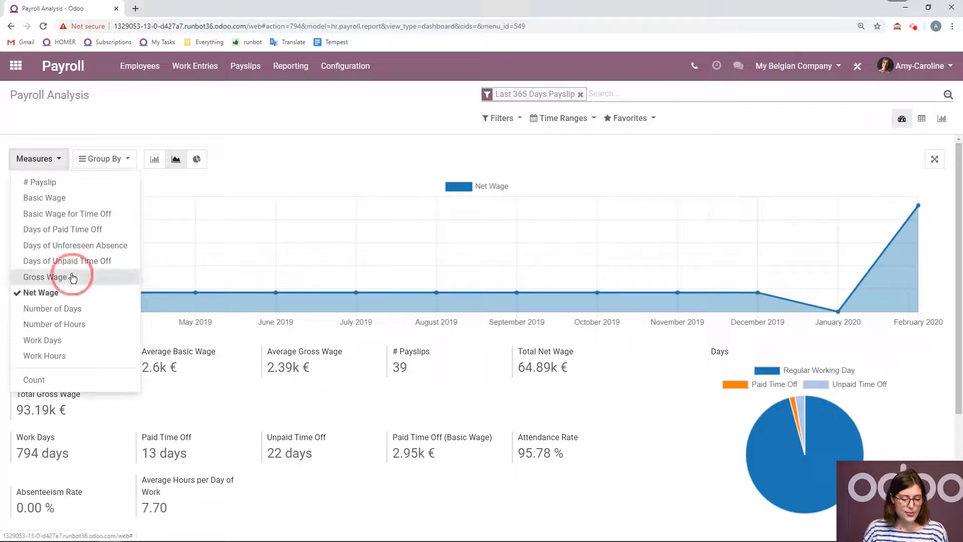
# Group the payroll analysis chart additionally by Work Days, Work Hours and Employee, and view the report's department table.
pyautogui.click(120, 160)
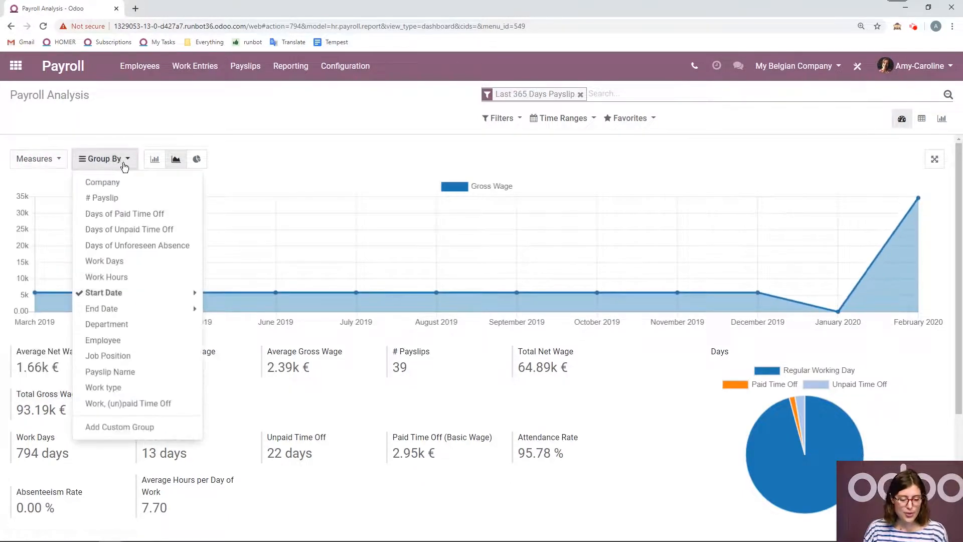
pyautogui.click(133, 262)
pyautogui.click(126, 277)
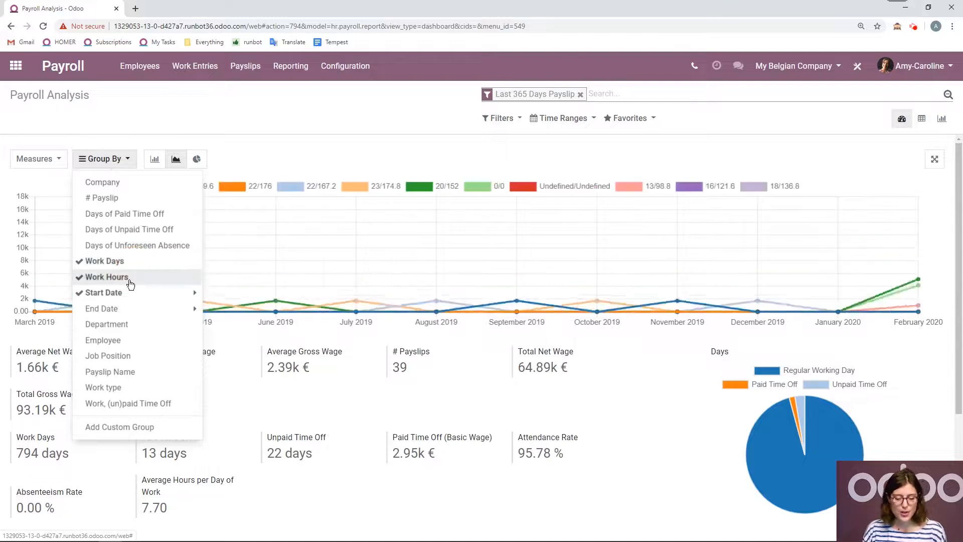
pyautogui.click(159, 346)
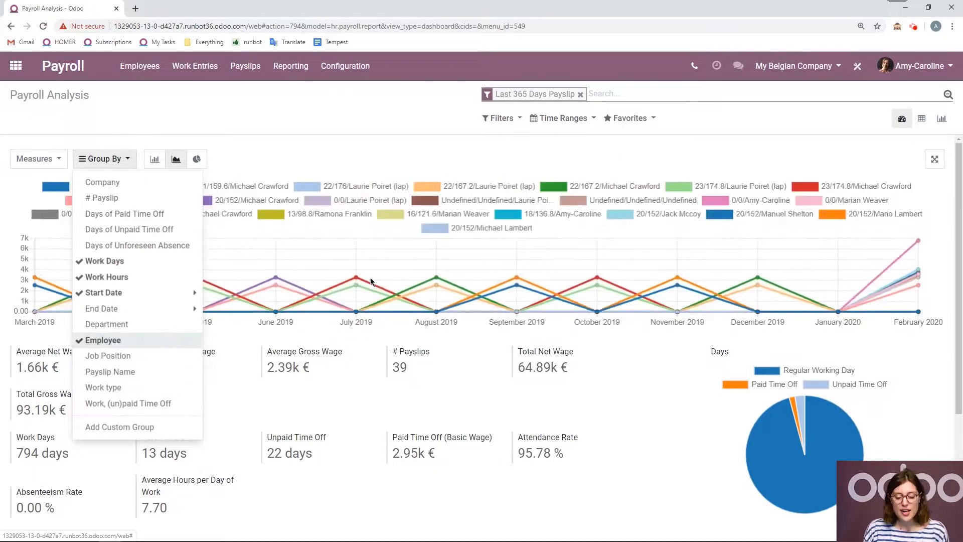
pyautogui.click(438, 144)
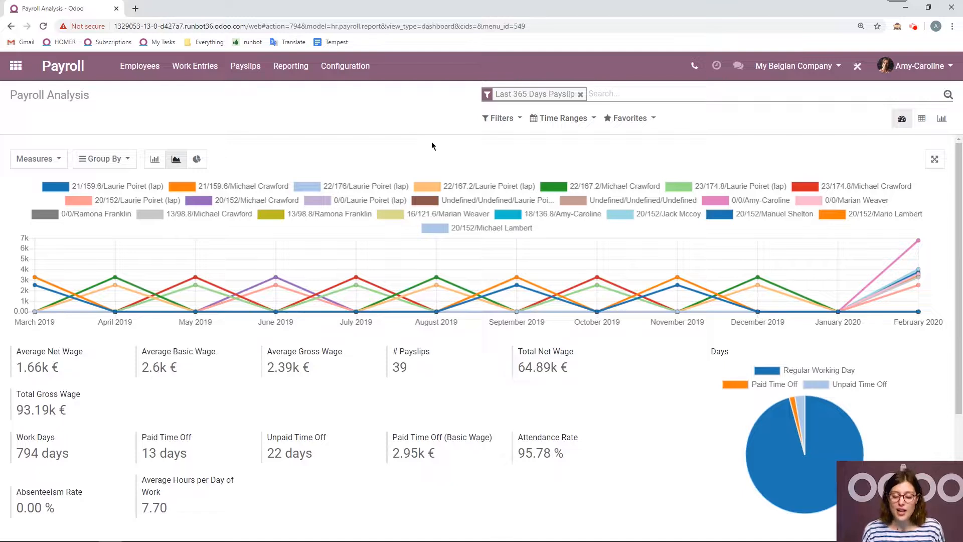
pyautogui.scroll(-3, 428, 146)
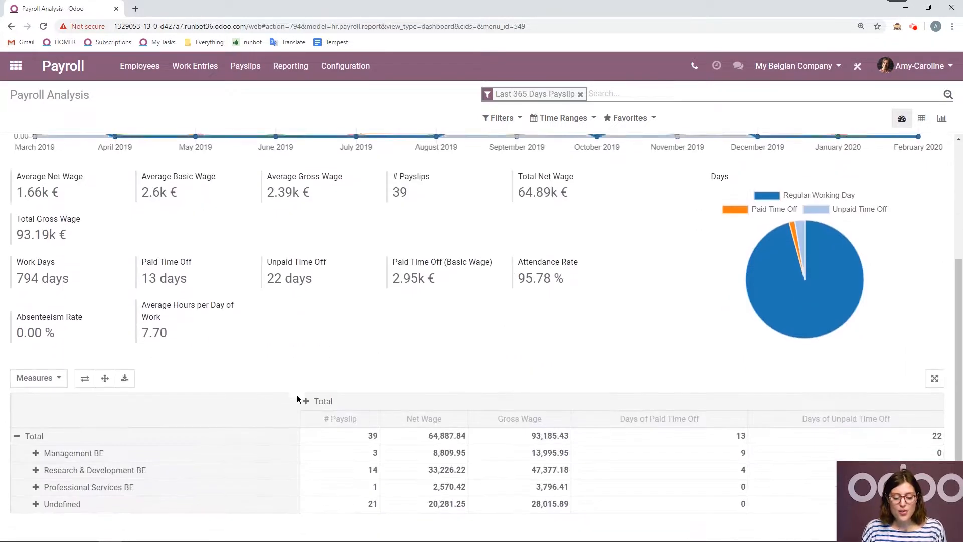
# Examine the Payroll Analysis figures and the report's time range, favorites and custom filter options.
pyautogui.scroll(2, 565, 329)
pyautogui.scroll(-2, 606, 351)
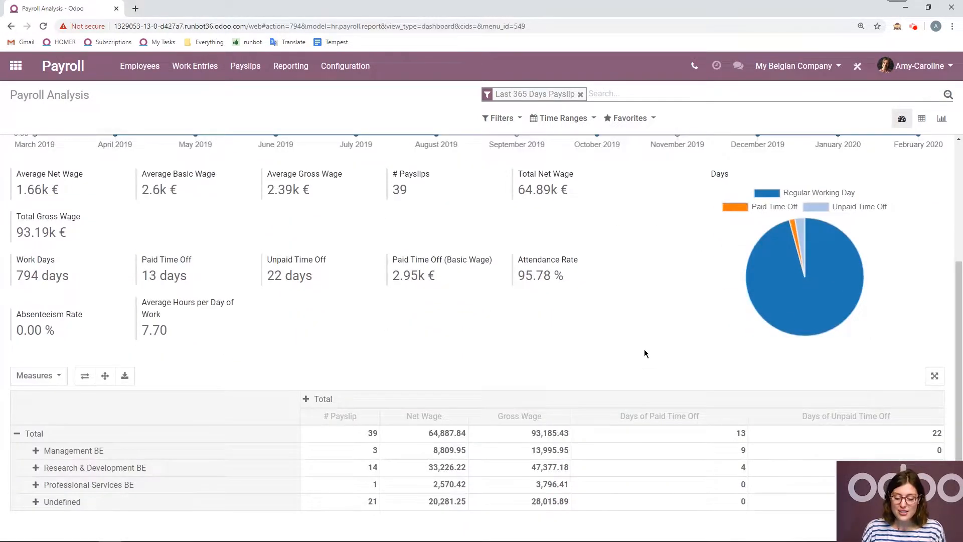
pyautogui.scroll(2, 421, 333)
pyautogui.scroll(2, 434, 328)
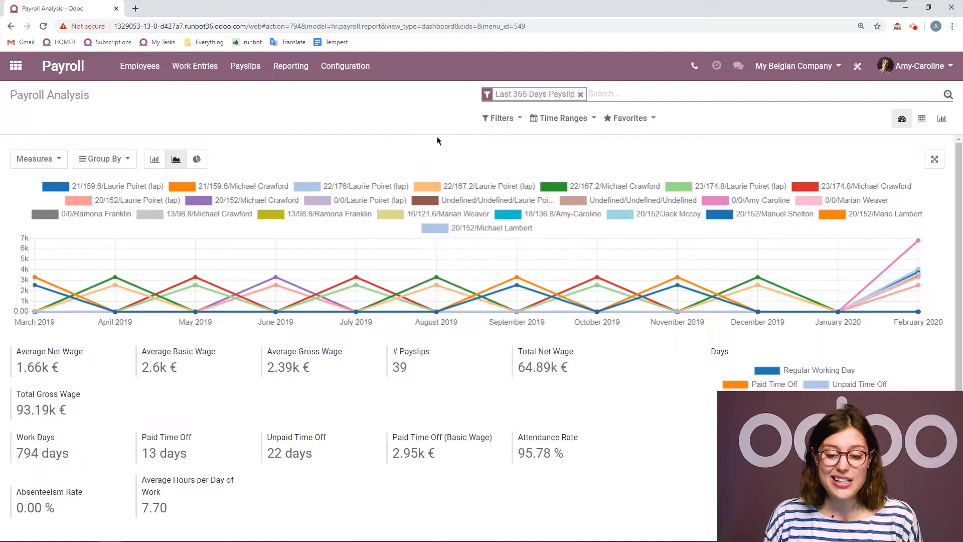
pyautogui.click(562, 121)
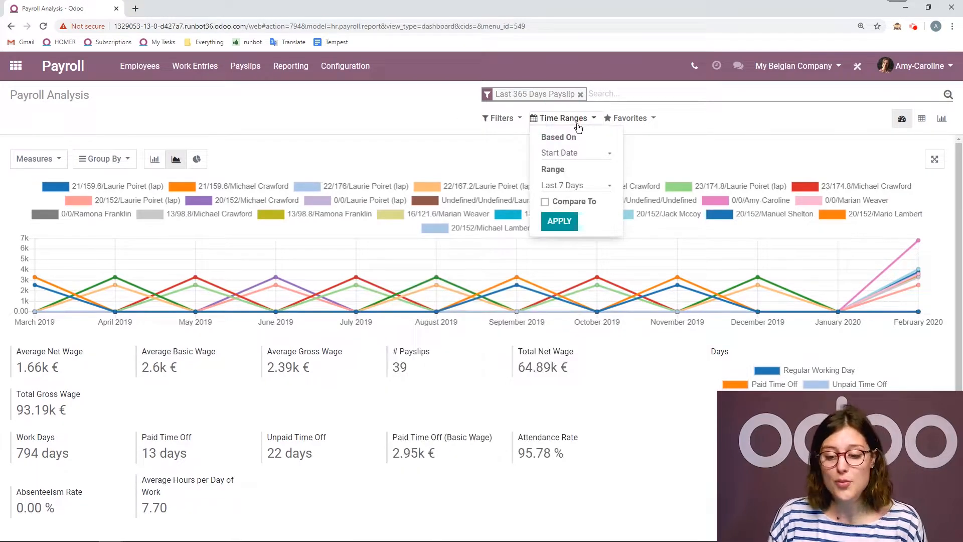
pyautogui.click(577, 123)
pyautogui.click(631, 119)
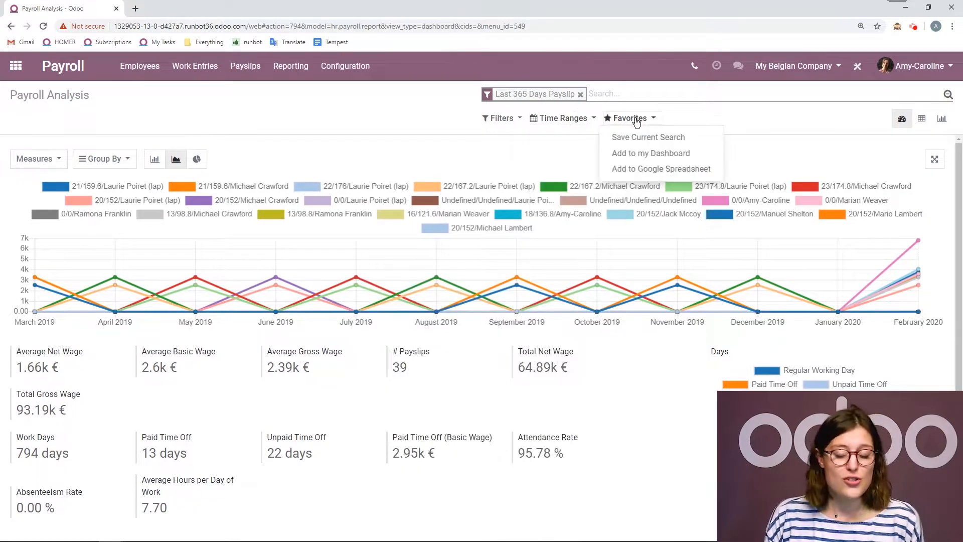
pyautogui.click(507, 123)
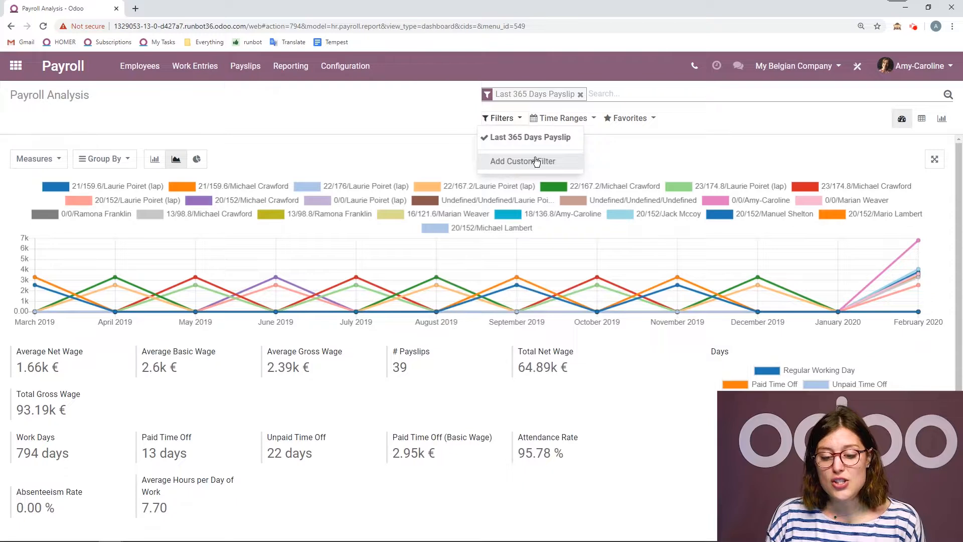
pyautogui.click(519, 161)
pyautogui.click(408, 120)
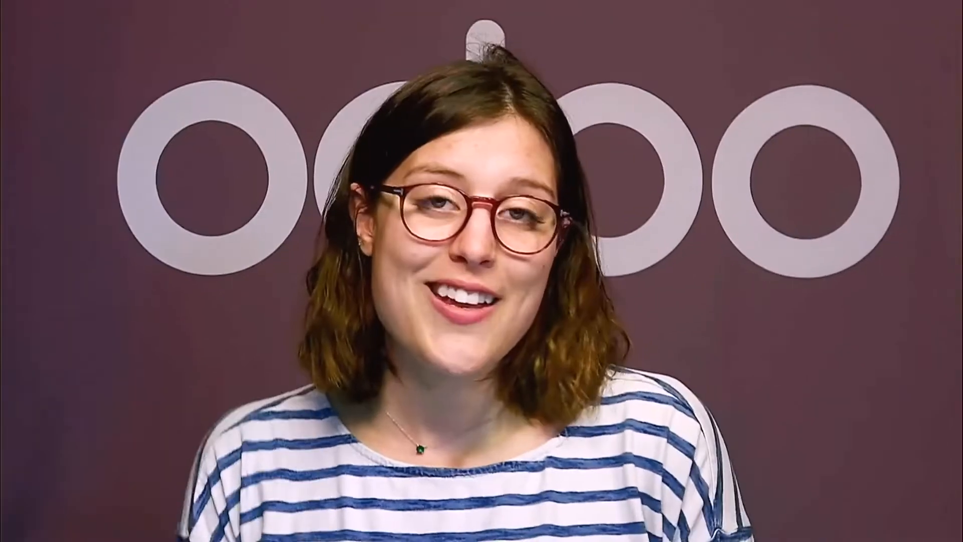